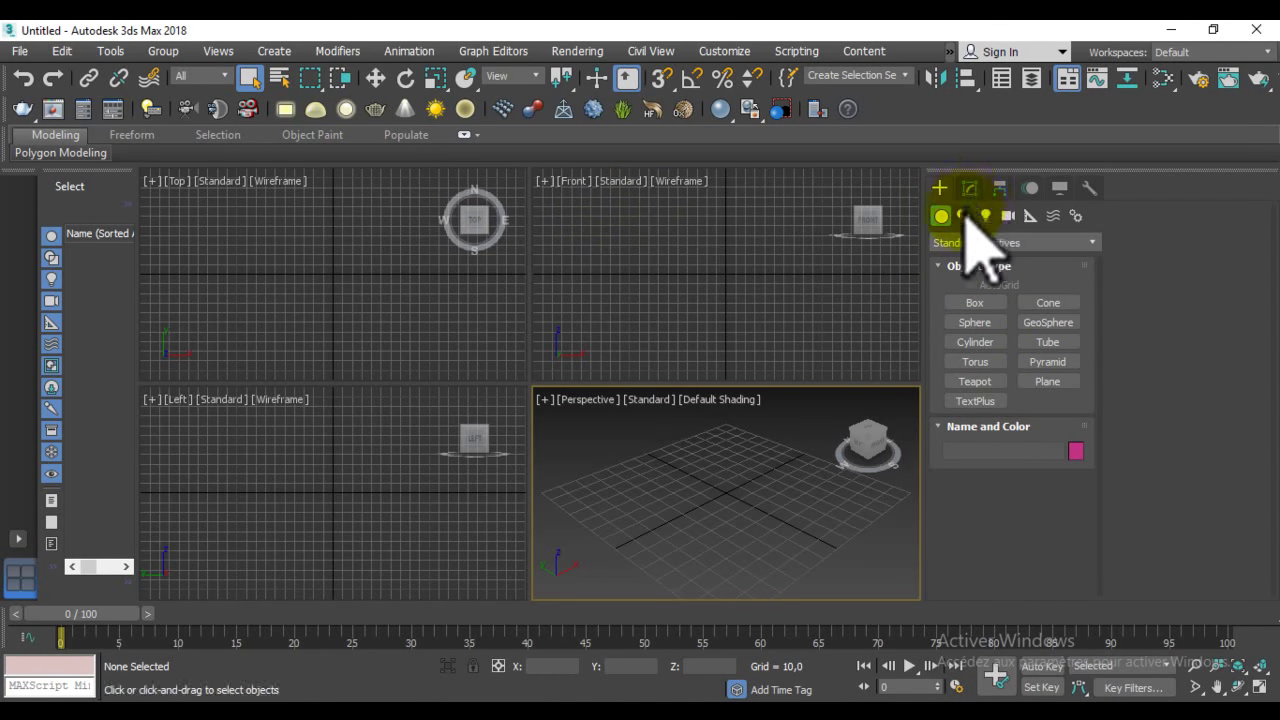
Step: Activate the Line spline tool and set up a maximized Top orthographic viewport
left_click(963, 216)
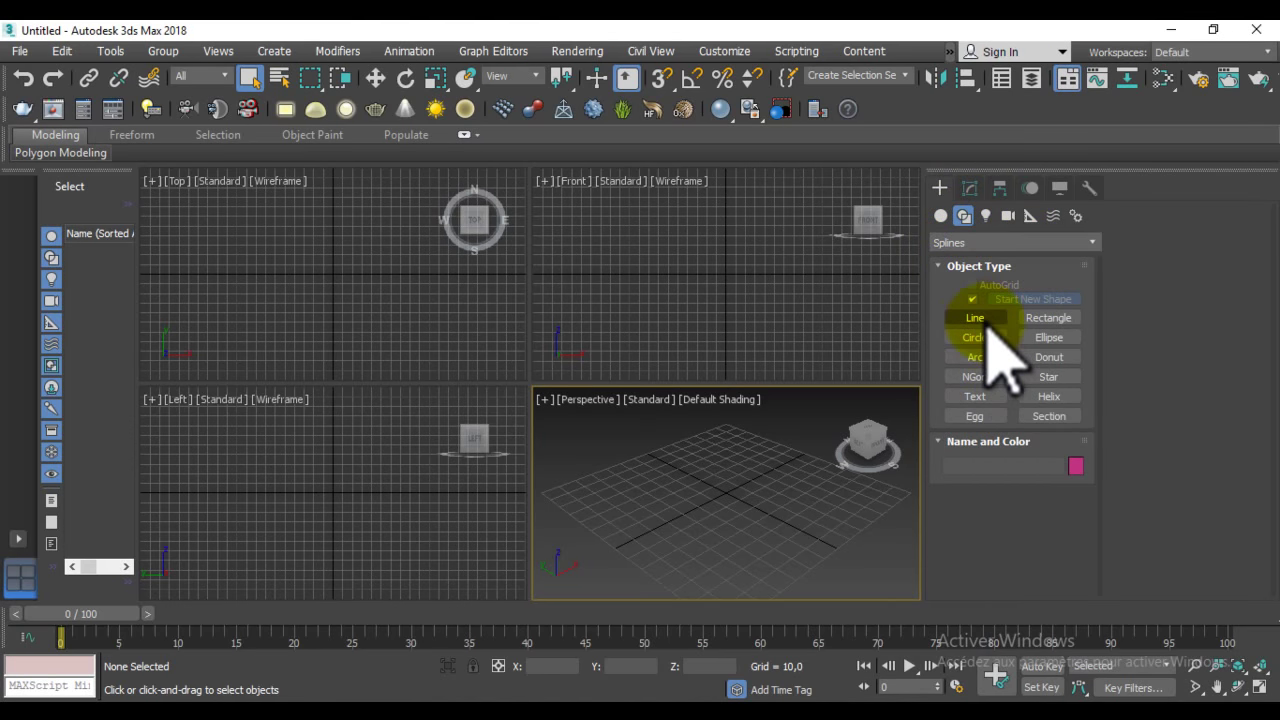
left_click(990, 319)
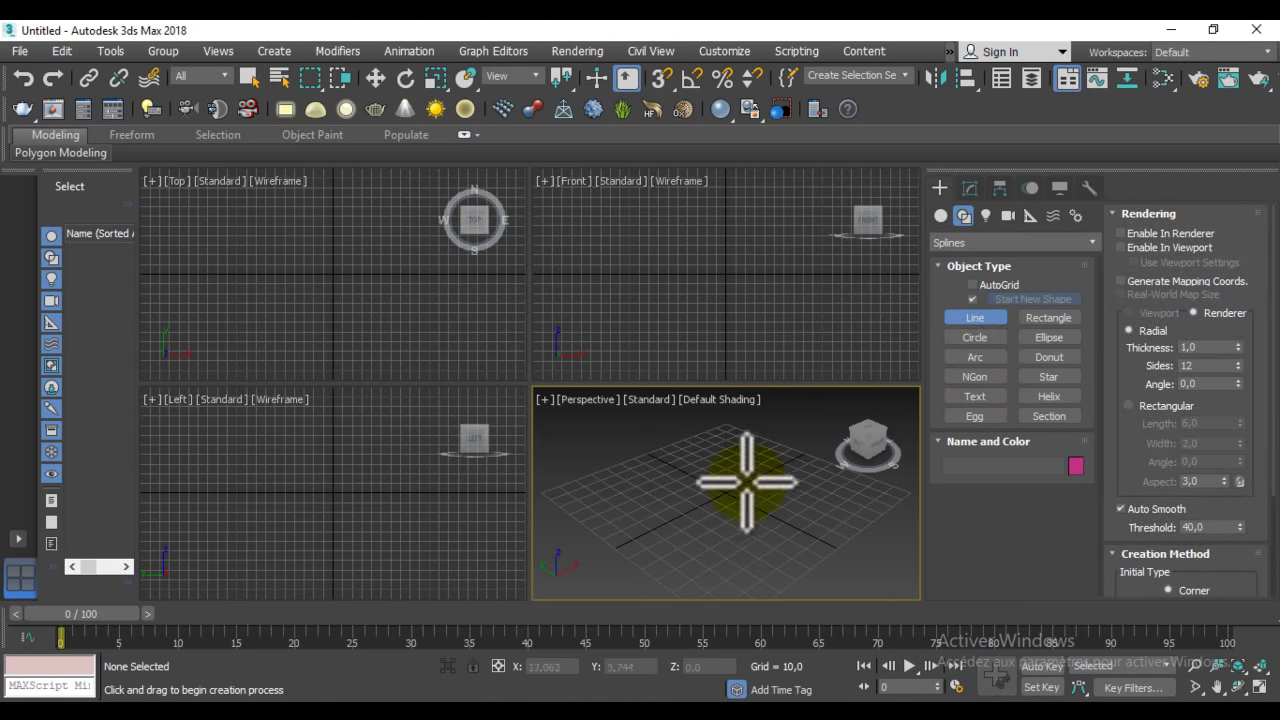
key("alt+w")
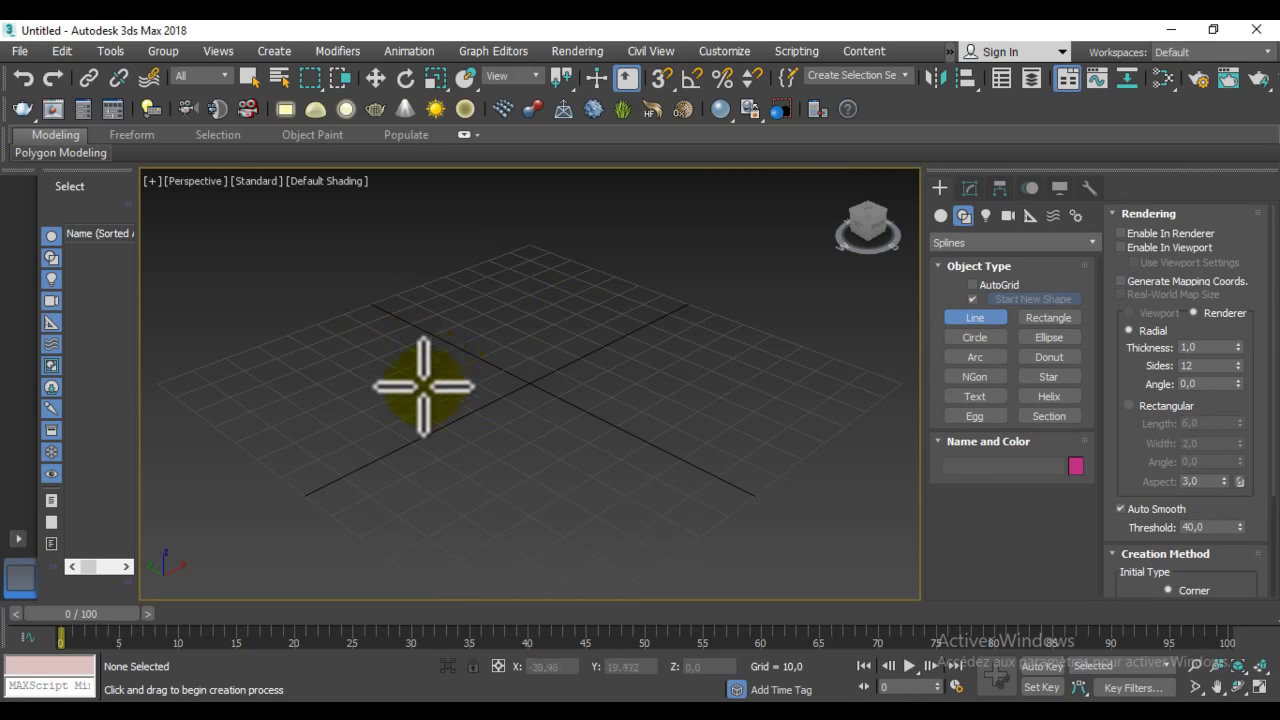
left_click(862, 212)
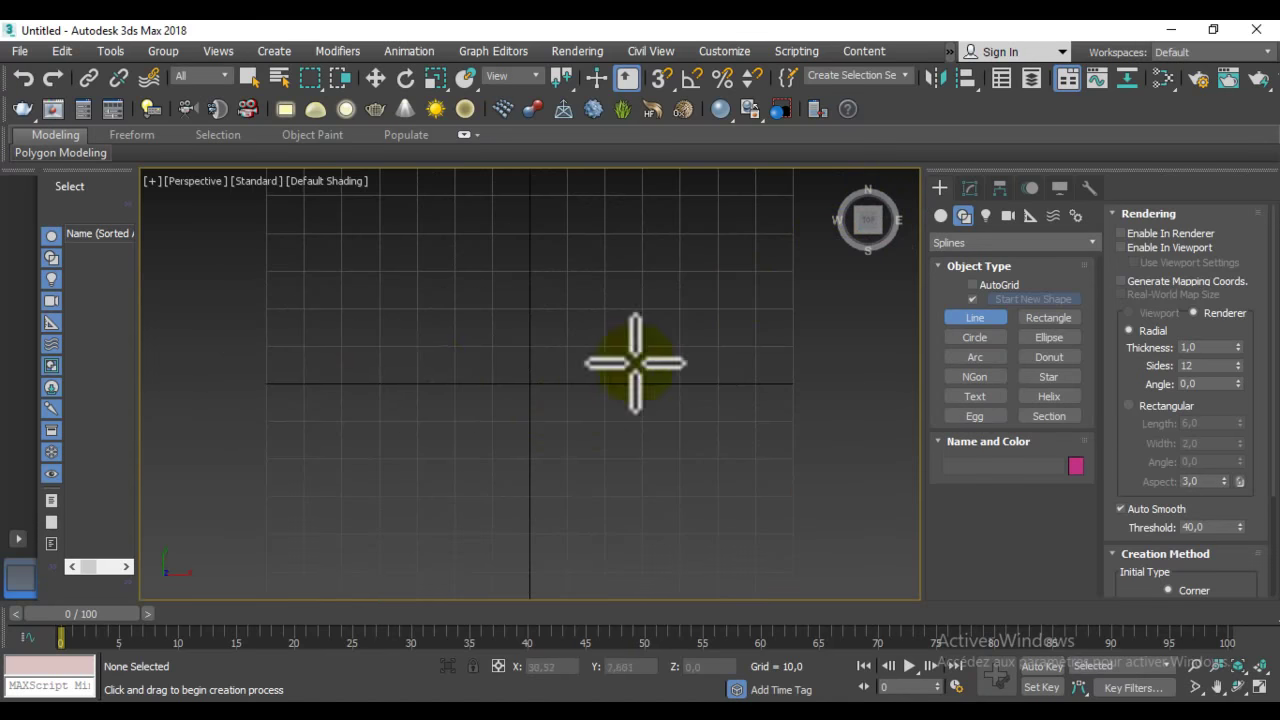
key("u")
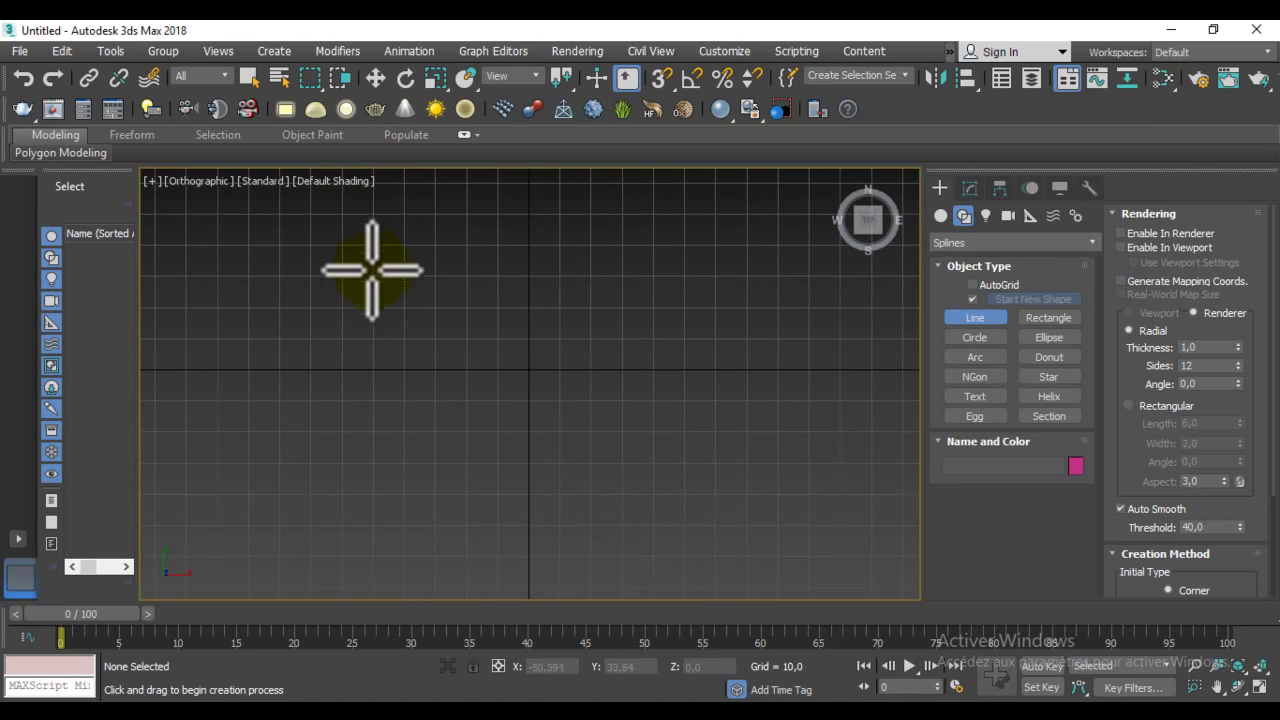
Step: With grid snap on, draw Line001 from corner clicks and dragged curved vertices, closing it at the first vertex
key("s")
left_click(371, 277)
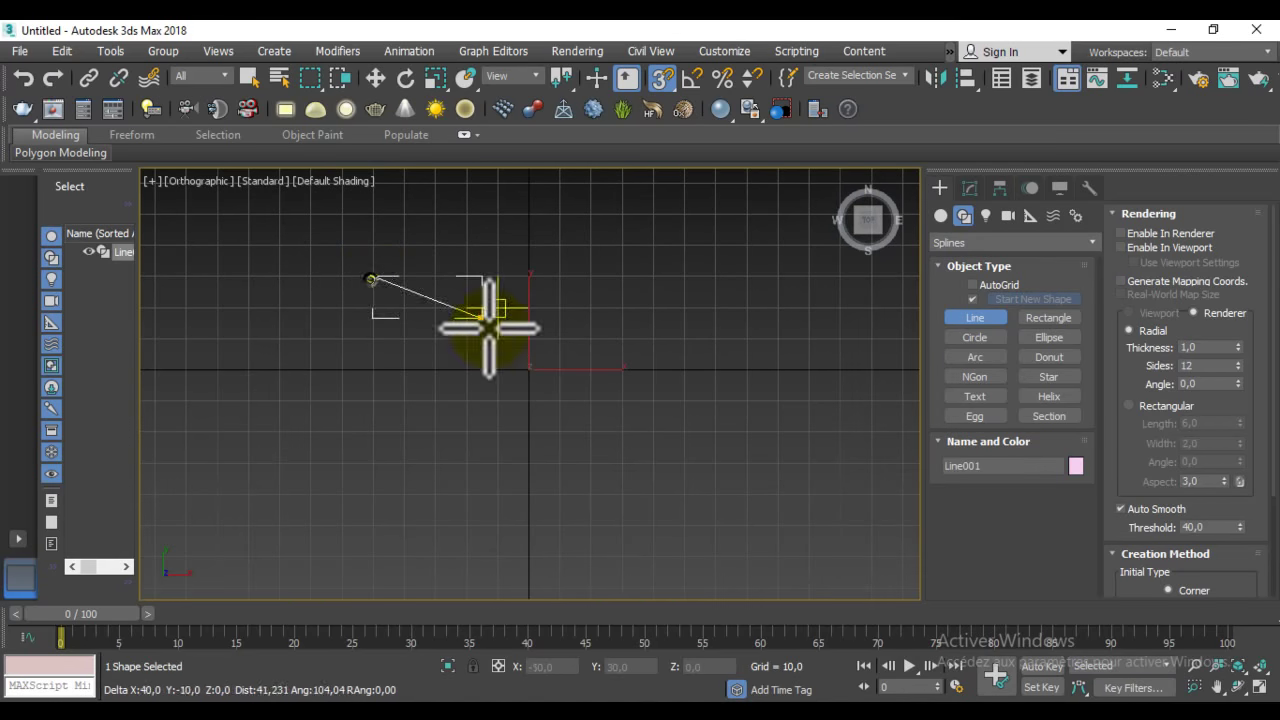
left_click(313, 433)
left_click(436, 492)
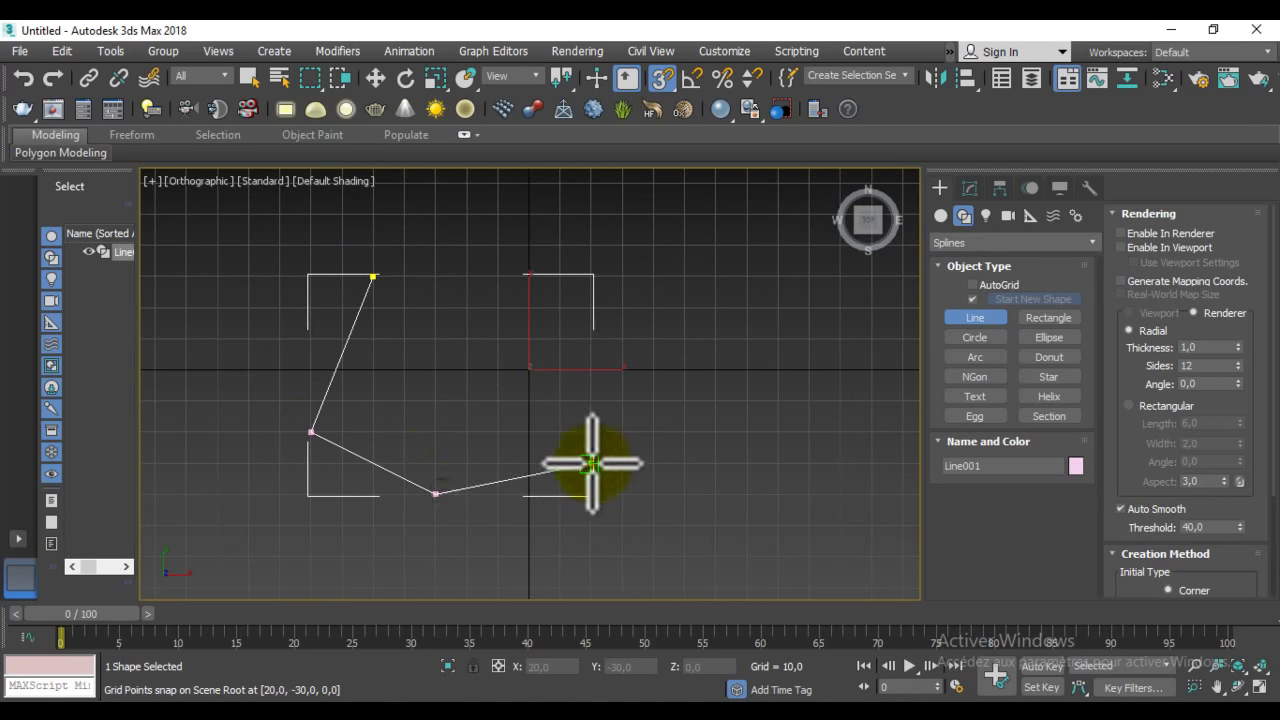
left_click(592, 463)
left_click_drag(686, 371, 716, 400)
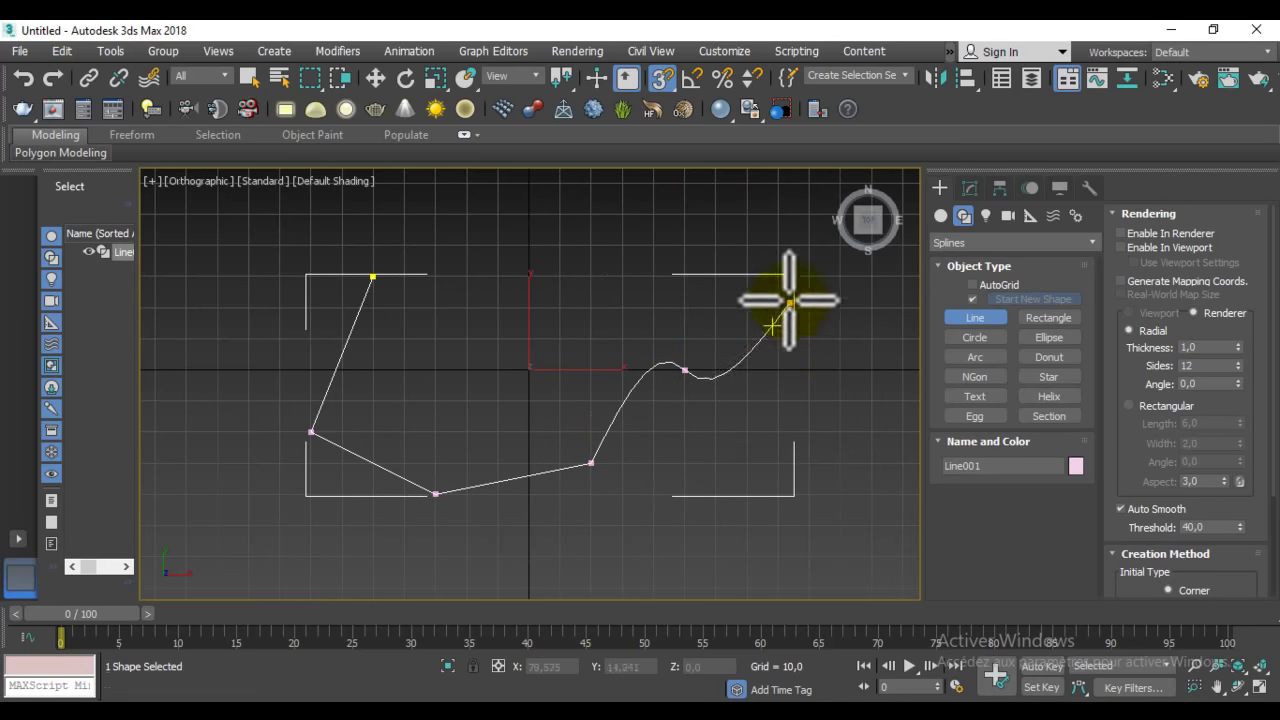
left_click(776, 246)
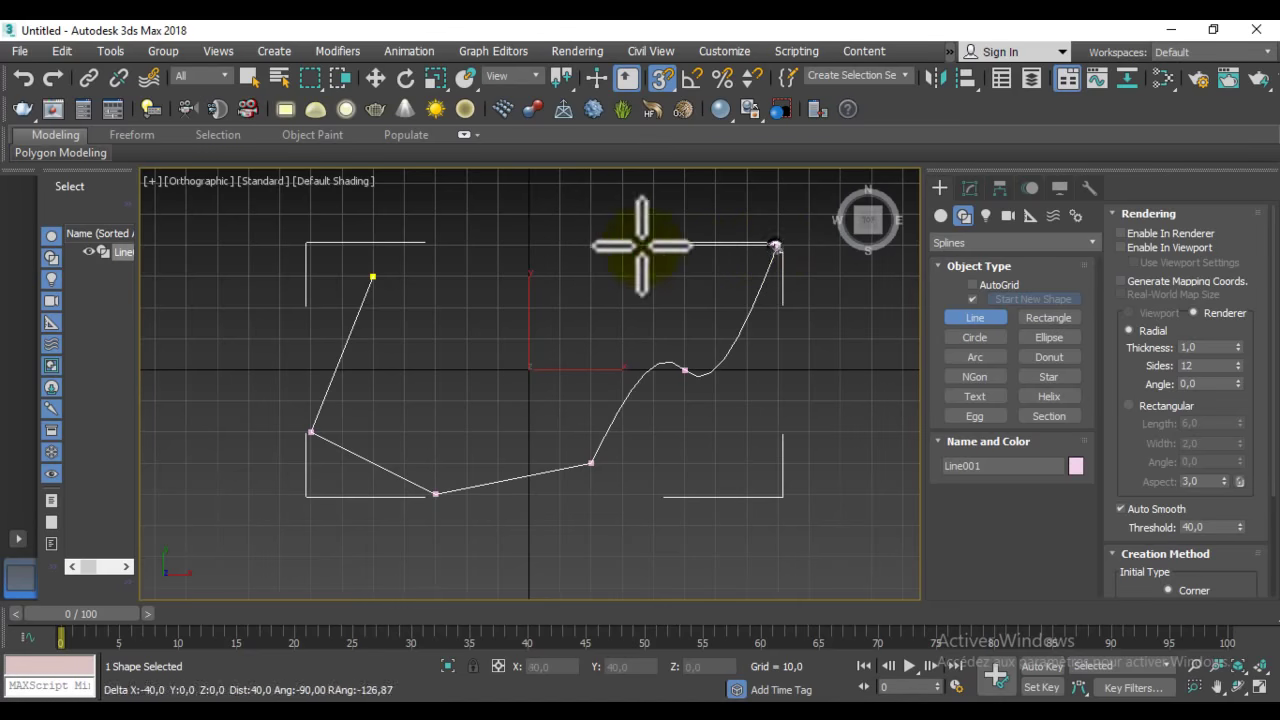
left_click_drag(624, 247, 612, 285)
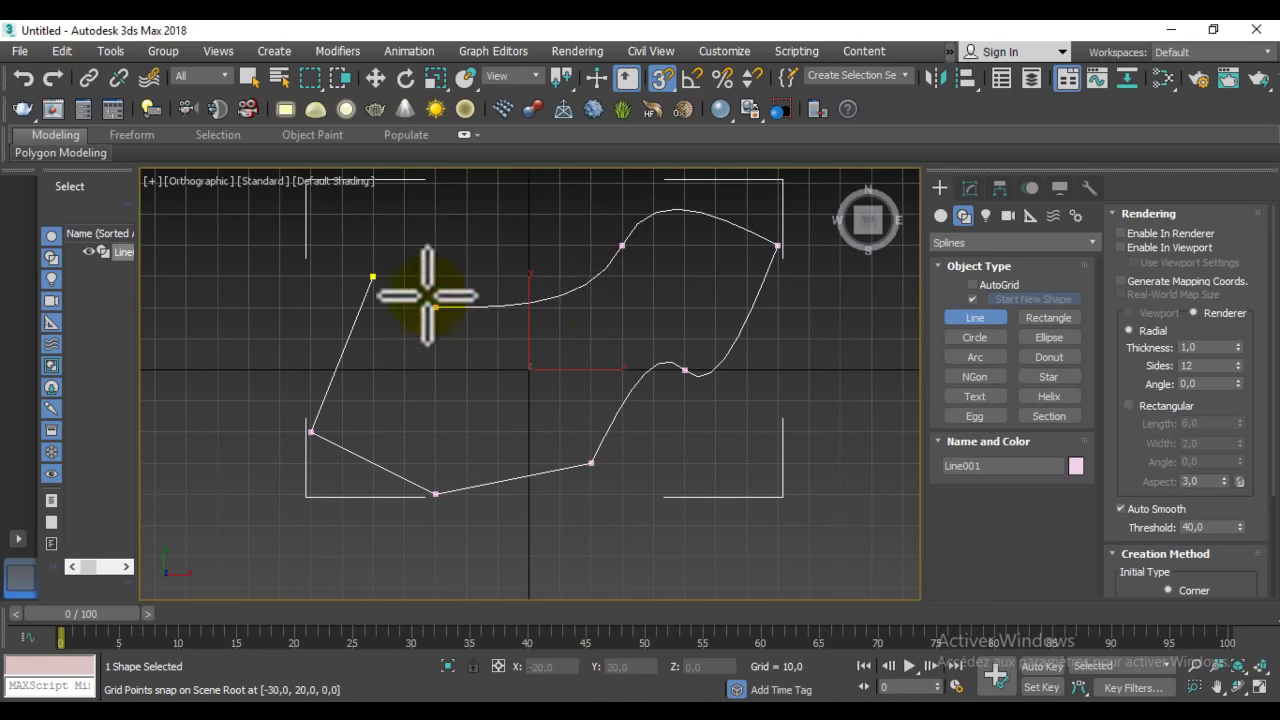
left_click(373, 278)
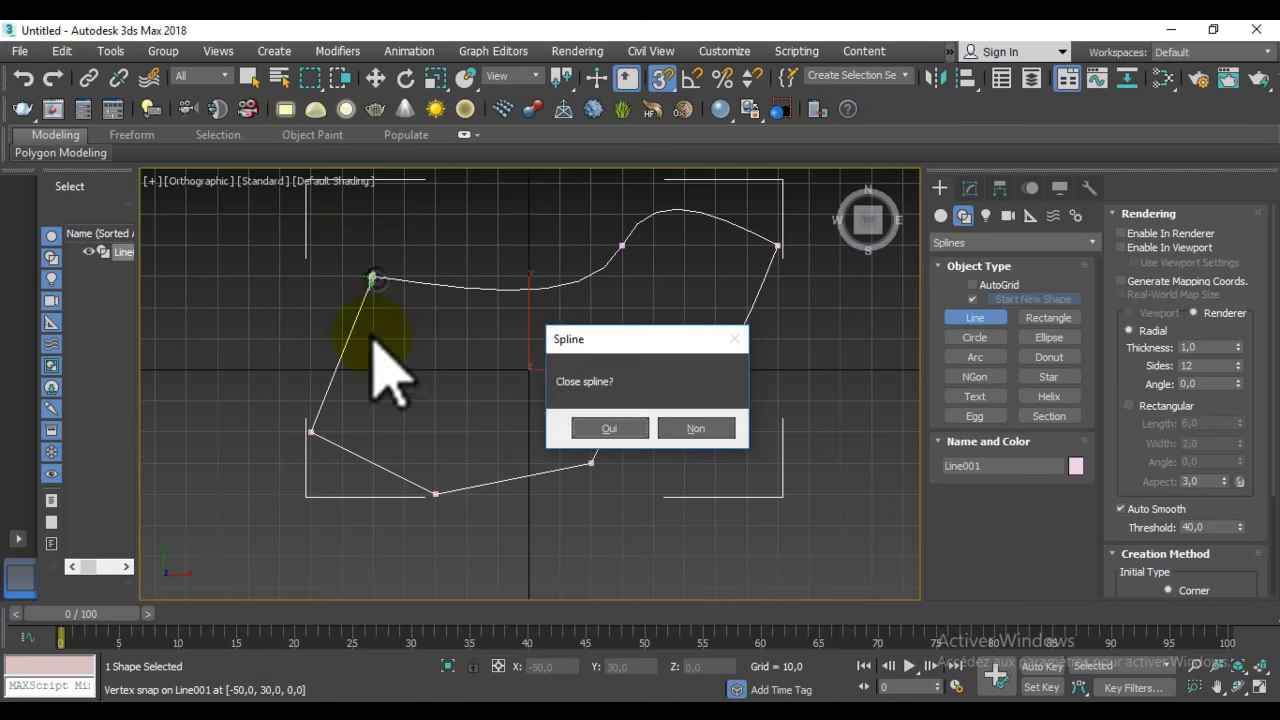
left_click(625, 427)
Step: End the Line tool, select Line001 and expand it in the Modify panel stack
middle_click_drag(654, 309, 633, 331)
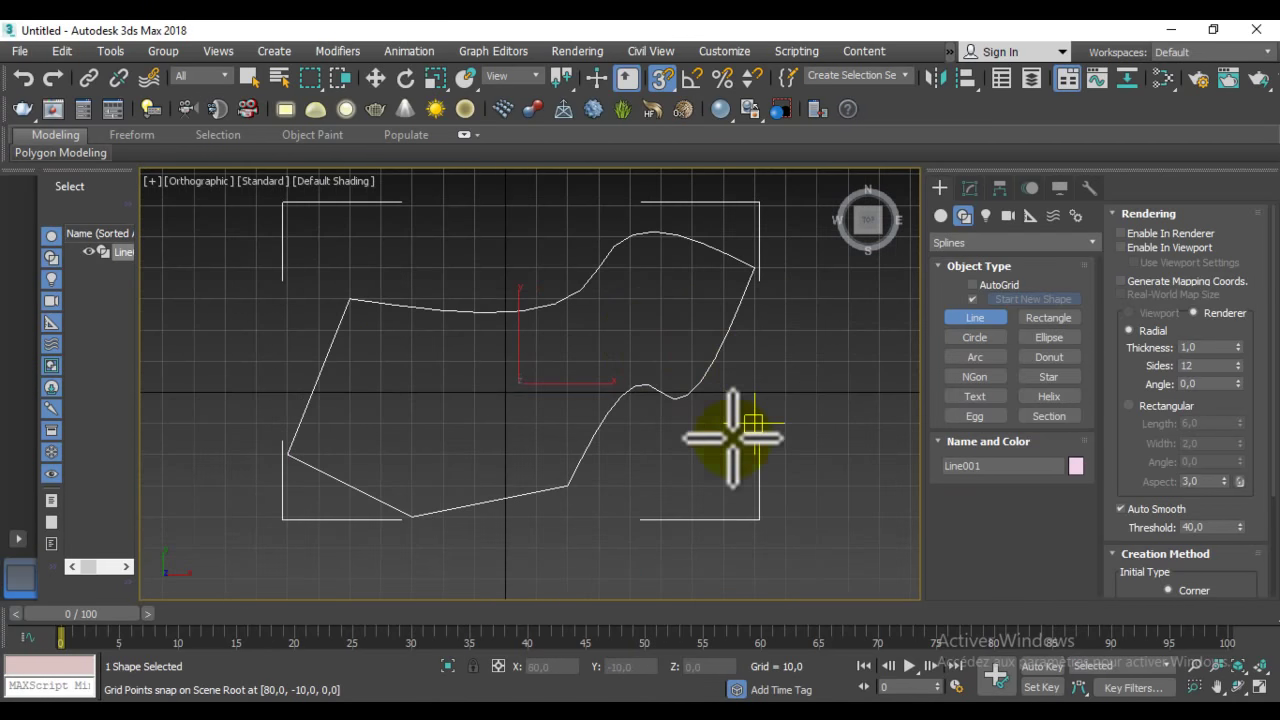
right_click(779, 368)
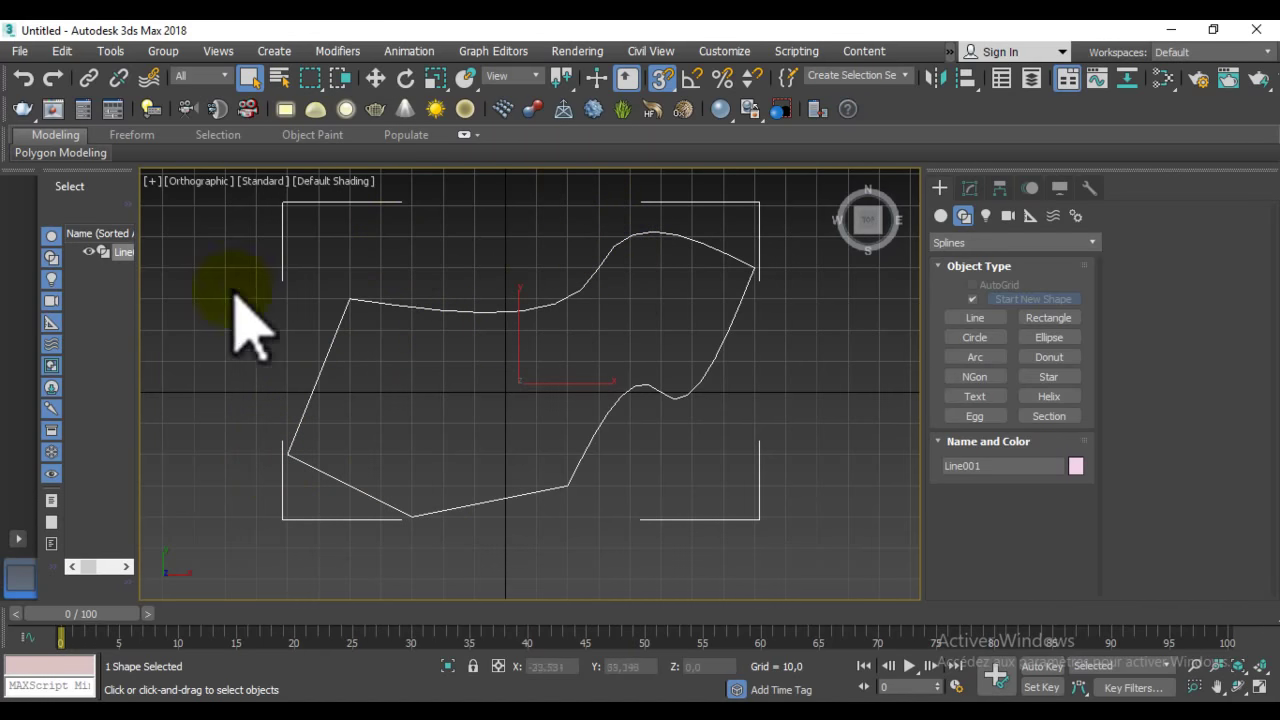
left_click(745, 266)
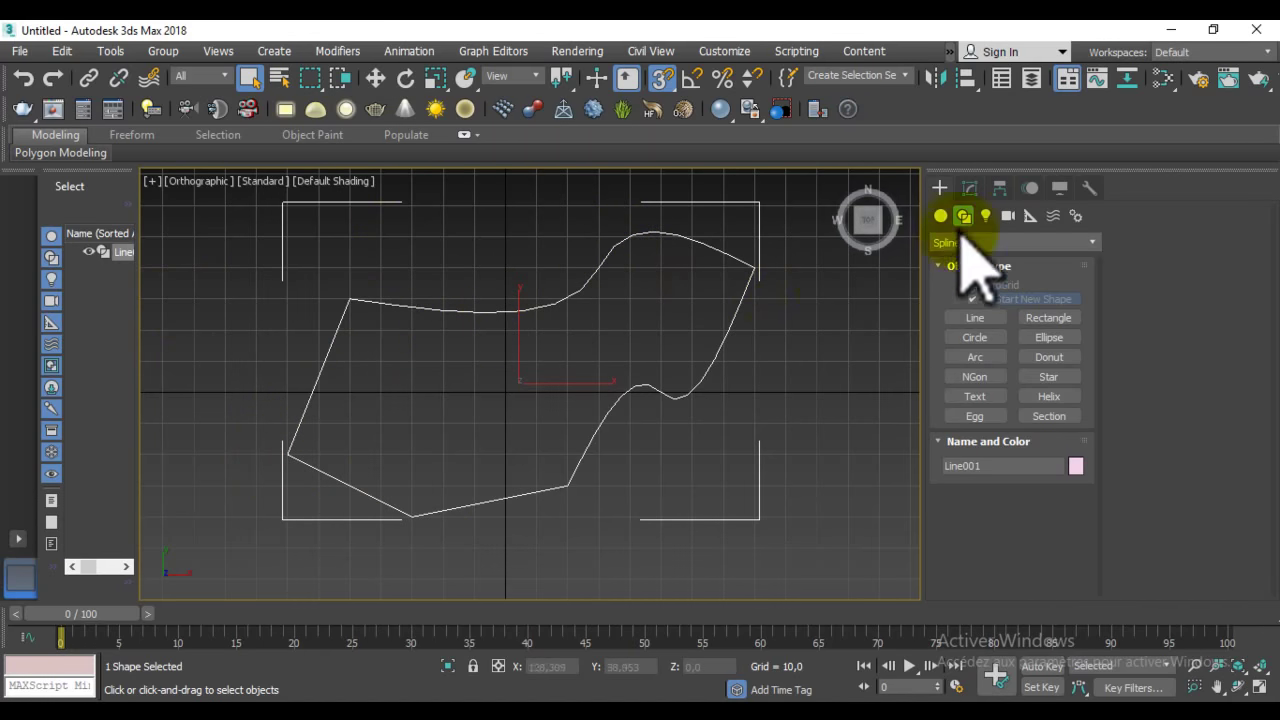
left_click(969, 188)
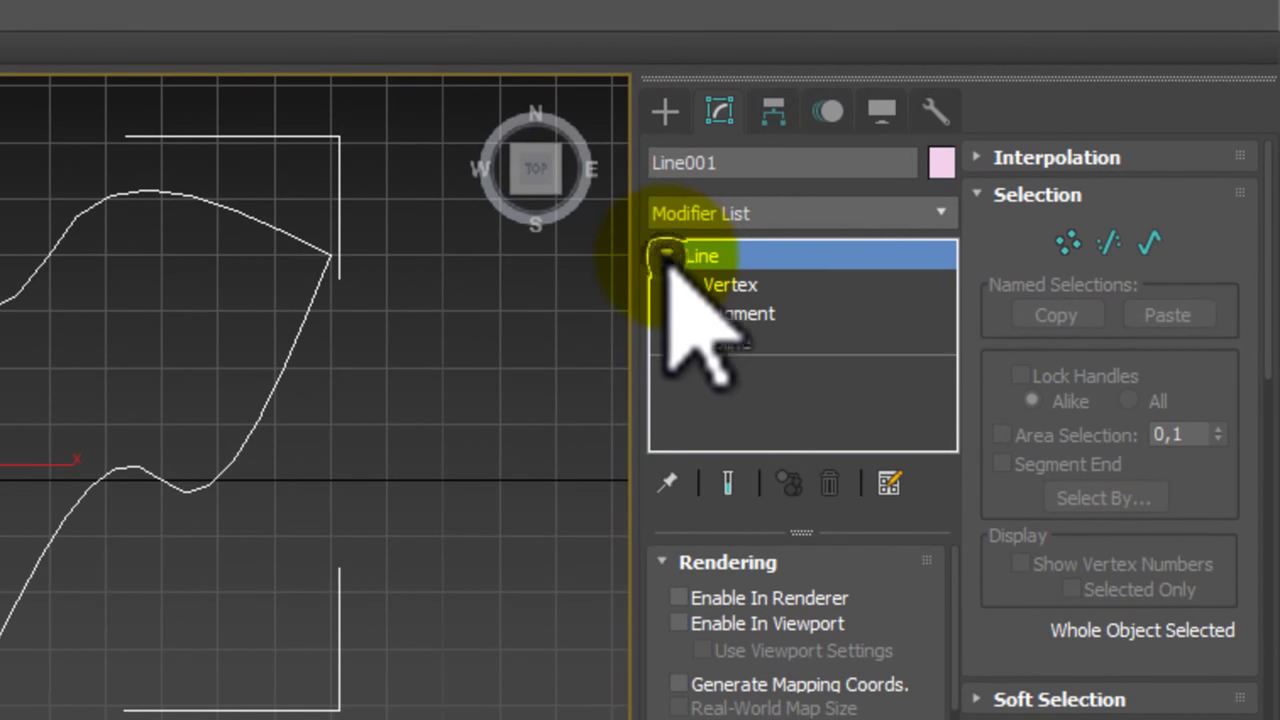
left_click(733, 285)
left_click(1053, 188)
left_click(771, 188)
left_click(885, 411)
left_click(716, 580)
left_click(435, 636)
left_click(209, 524)
left_click(321, 244)
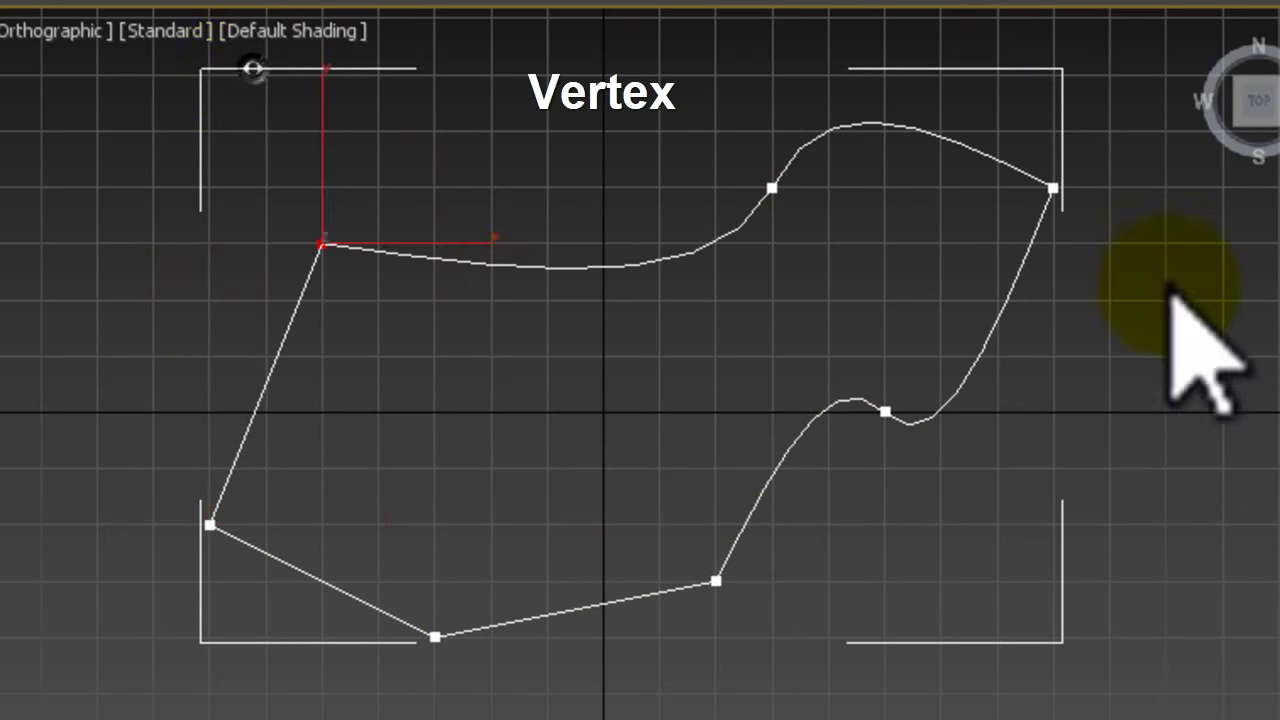
left_click(749, 246)
left_click_drag(875, 218, 993, 330)
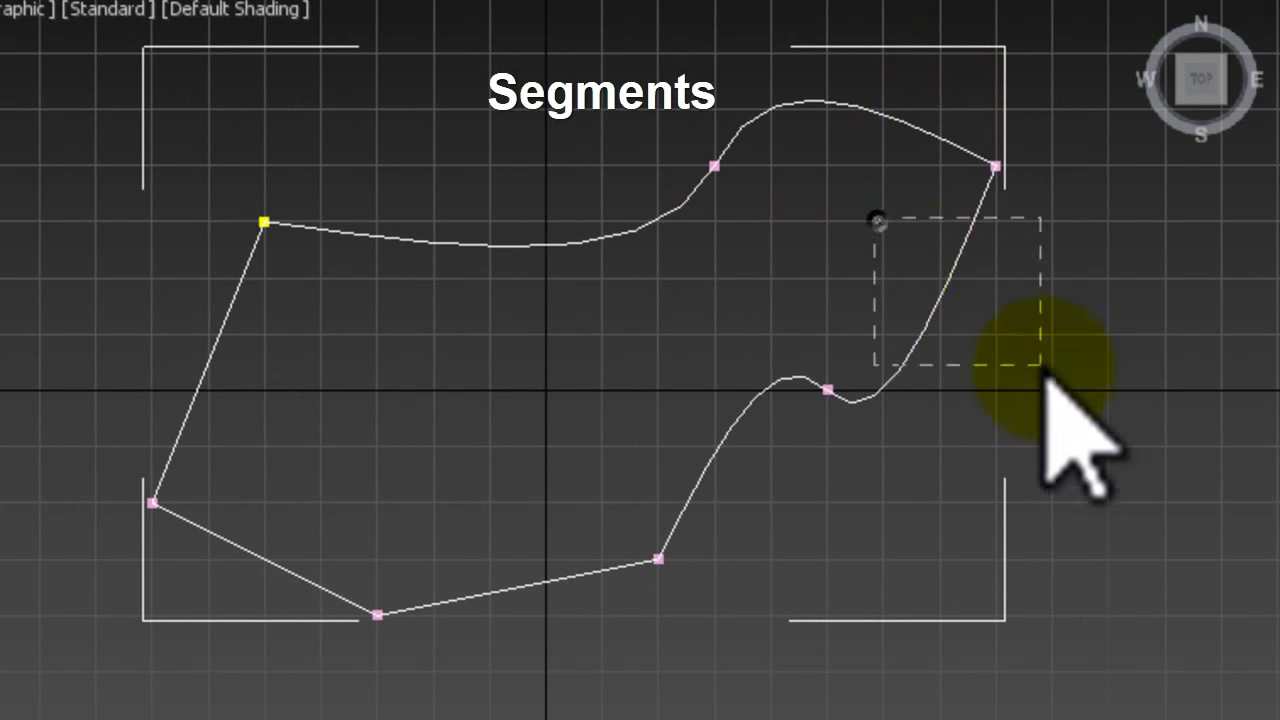
left_click(930, 128)
left_click(640, 228)
left_click(200, 395)
left_click(545, 530)
left_click(742, 260)
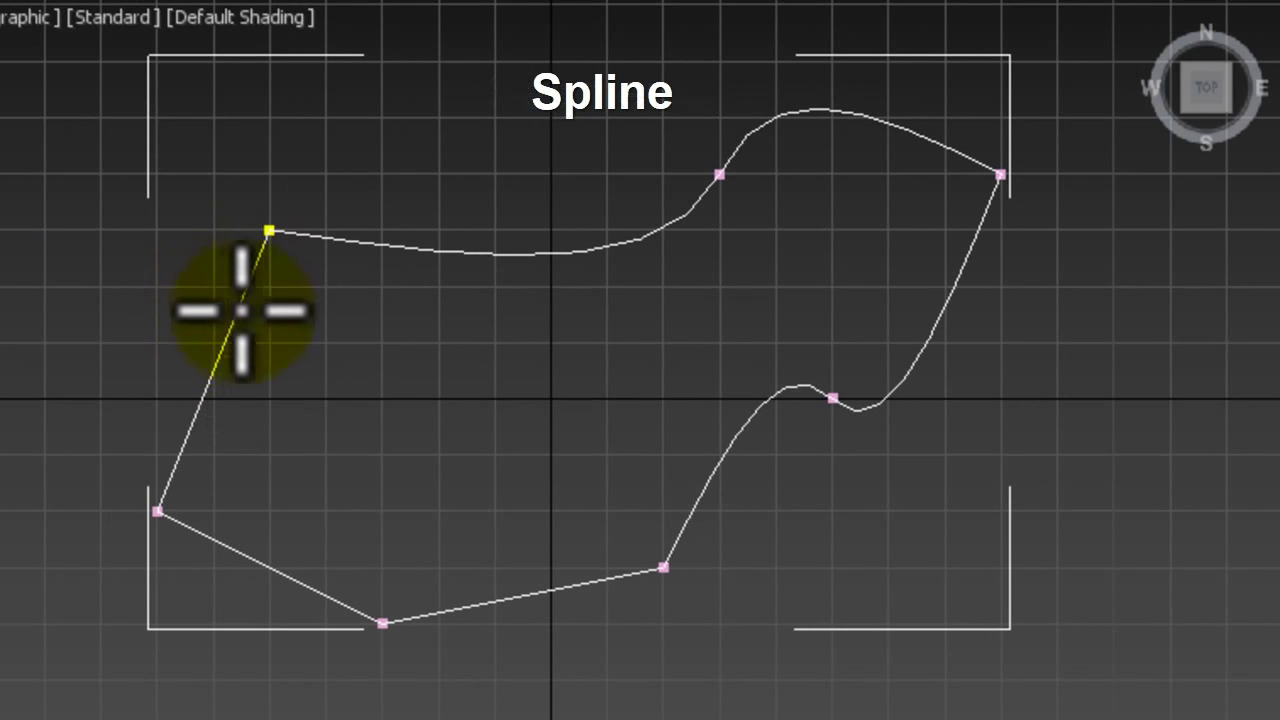
left_click(251, 251)
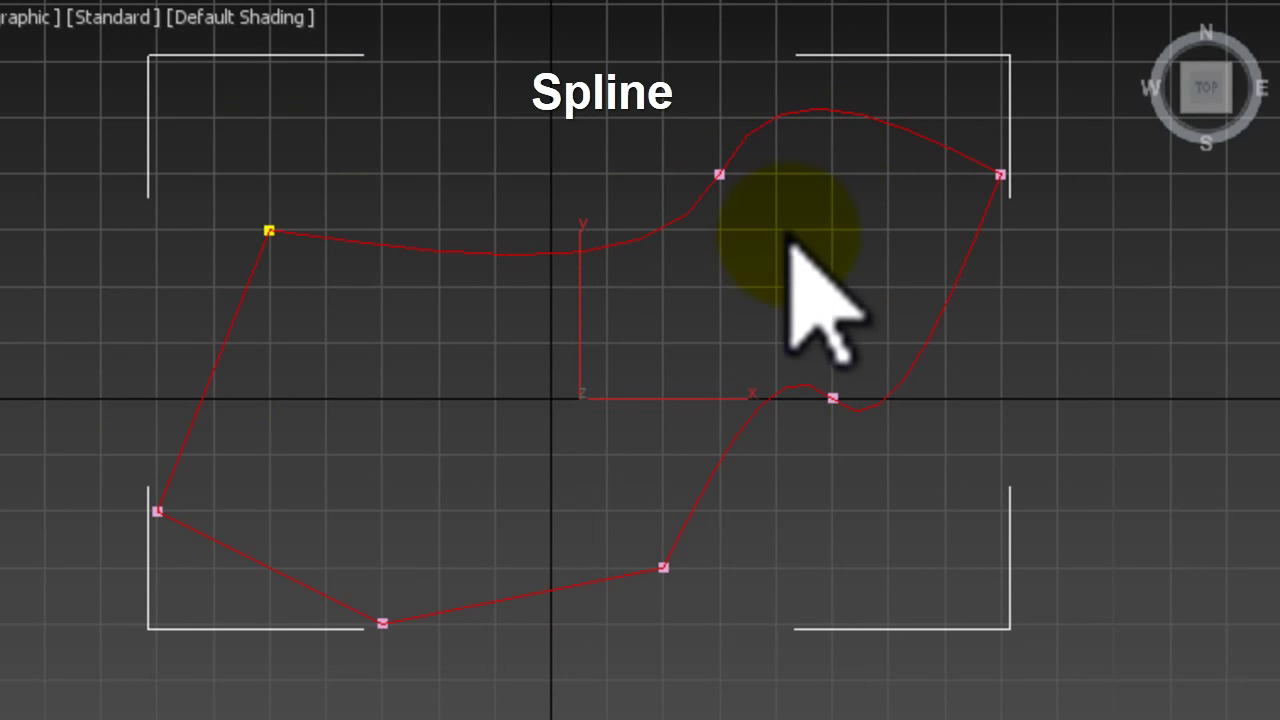
left_click(380, 150)
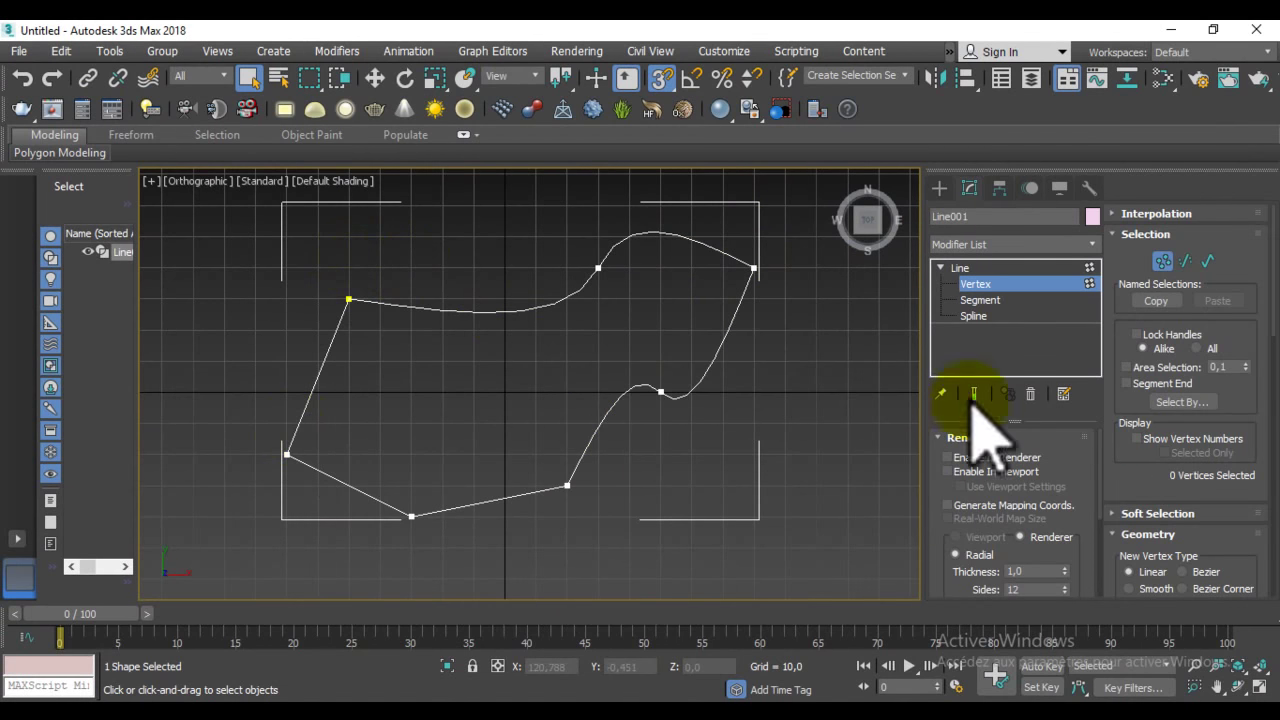
left_click(977, 285)
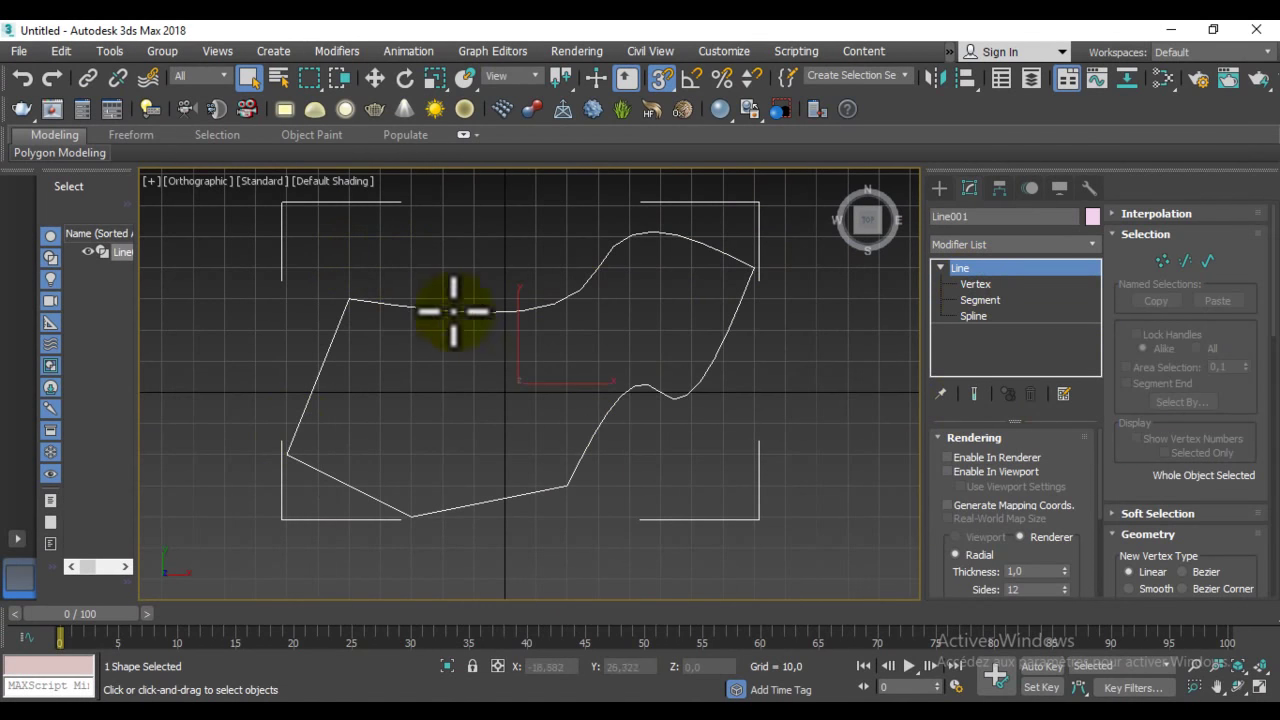
Step: At Vertex level, drag the left vertex farther out and shift the right-side vertex rightward
left_click(981, 284)
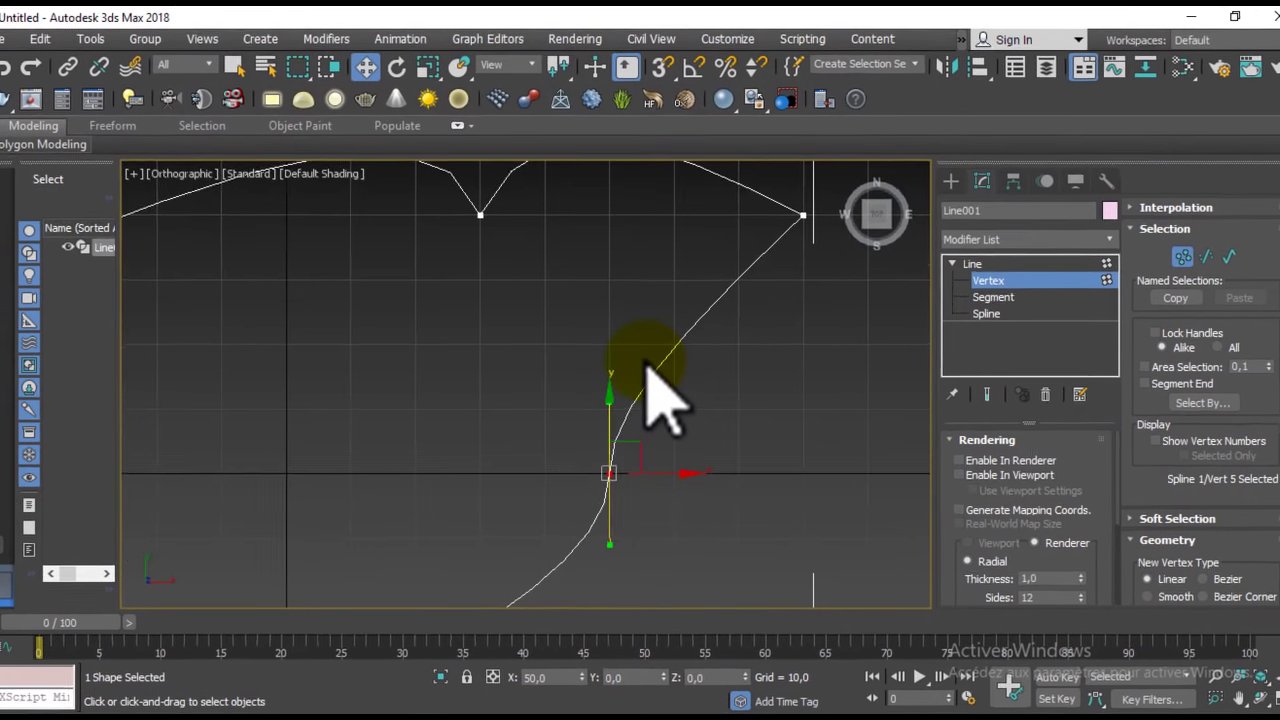
scroll(645, 390, "down", 3)
mouse_move(671, 400)
middle_mouse_down()
mouse_move(371, 528)
mouse_move(325, 395)
middle_mouse_up()
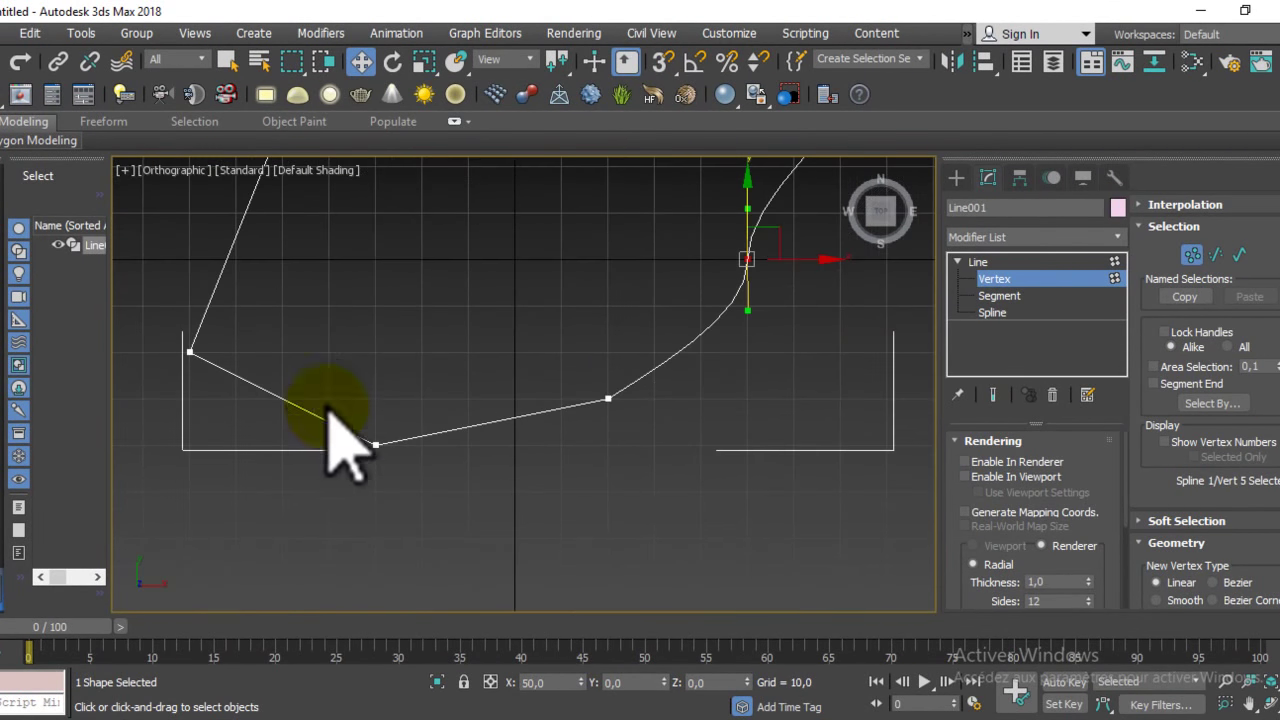
middle_click_drag(206, 400, 510, 410)
left_click(340, 408)
mouse_move(380, 457)
middle_mouse_down()
mouse_move(337, 437)
mouse_move(357, 480)
mouse_move(364, 445)
middle_mouse_up()
scroll(340, 460, "down", 3)
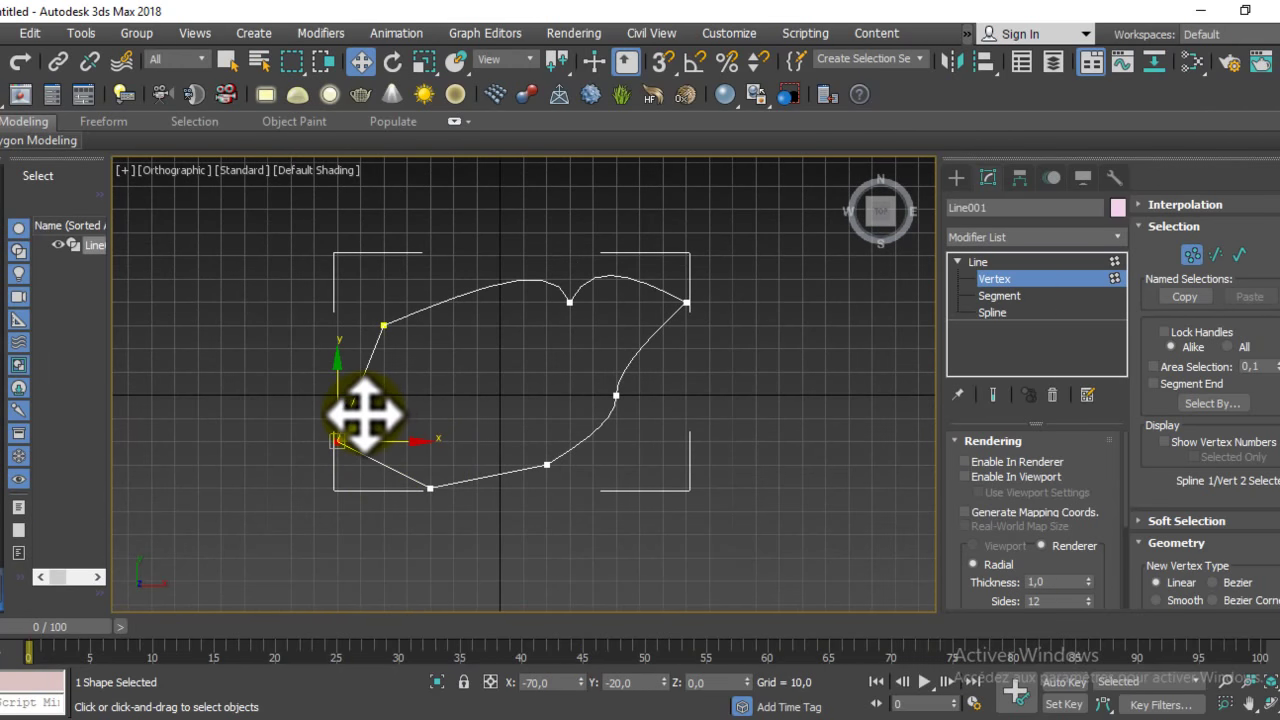
mouse_move(368, 418)
left_mouse_down()
mouse_move(460, 345)
mouse_move(308, 432)
left_mouse_up()
left_click(616, 395)
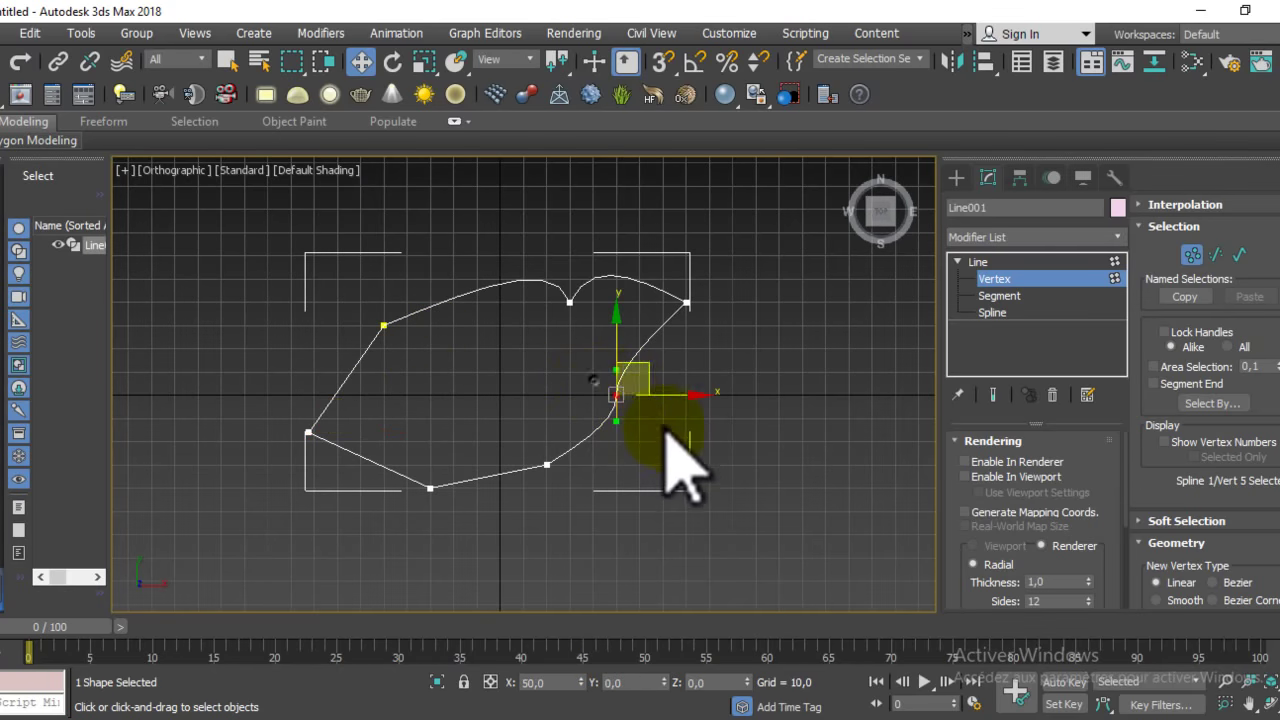
left_click_drag(650, 378, 607, 367)
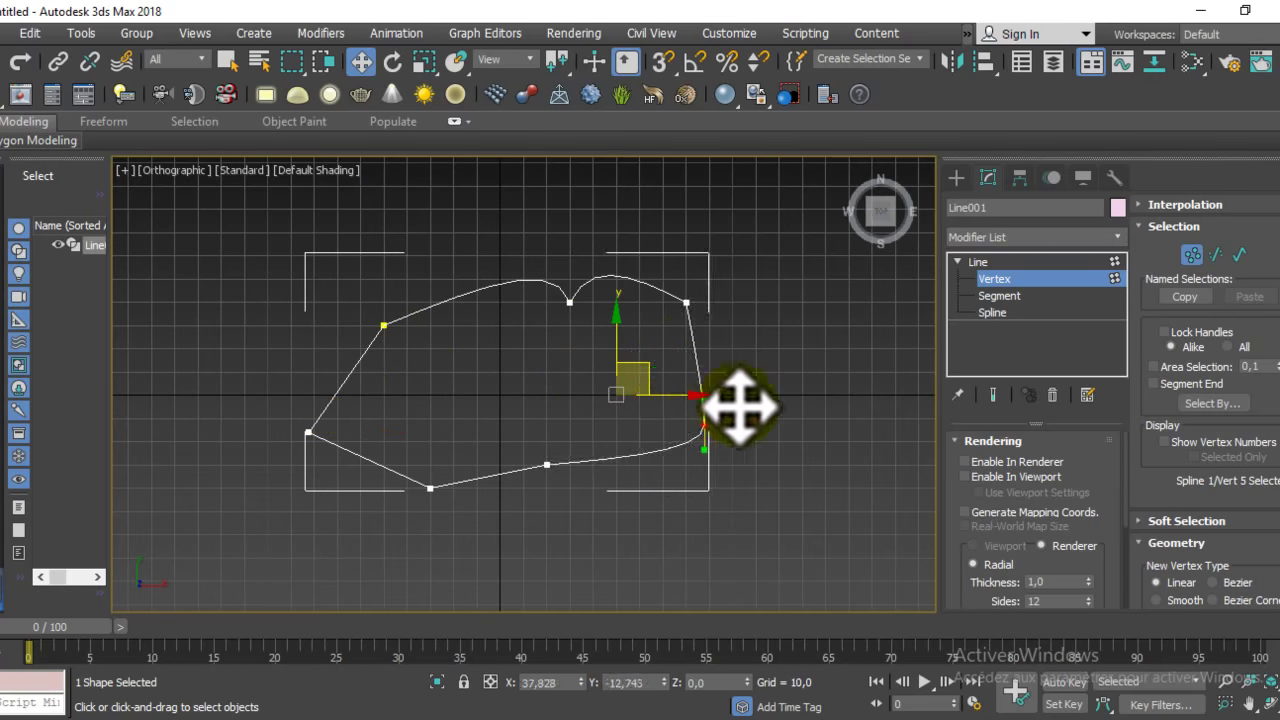
Step: Make the left vertex a Corner and drag the right-side vertex's Bezier handles into a bulge
right_click(325, 446)
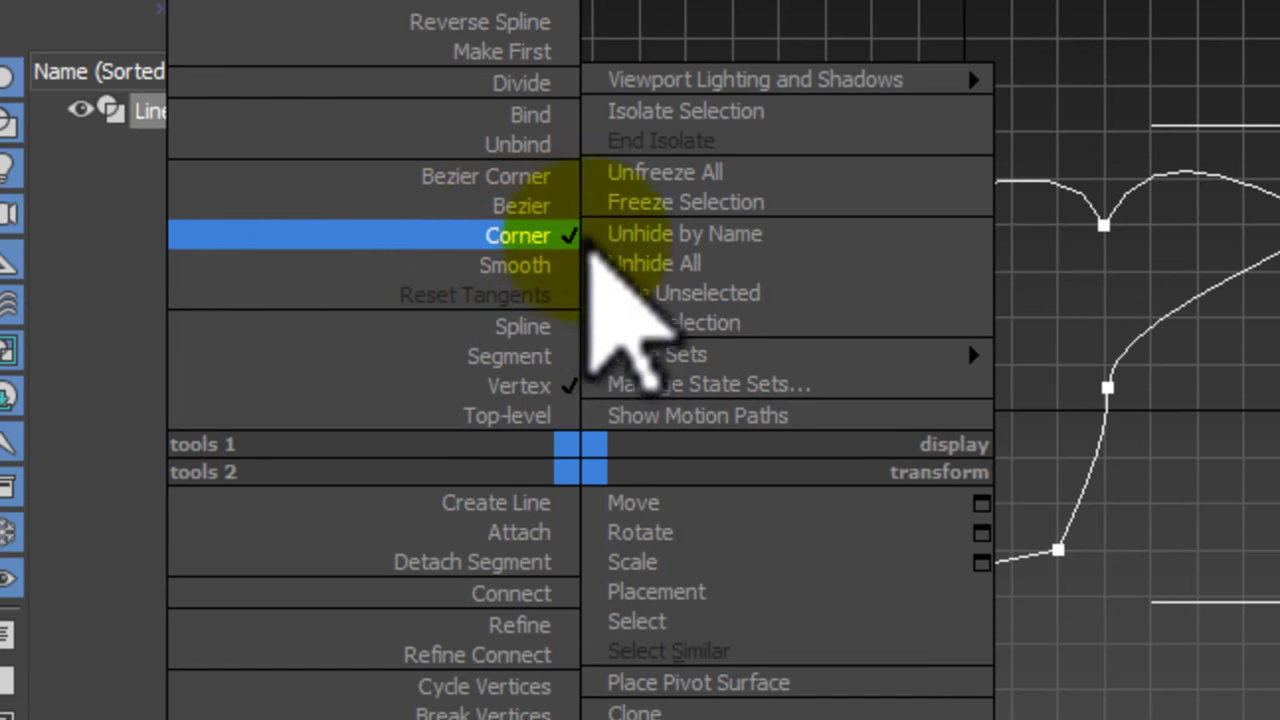
left_click(520, 238)
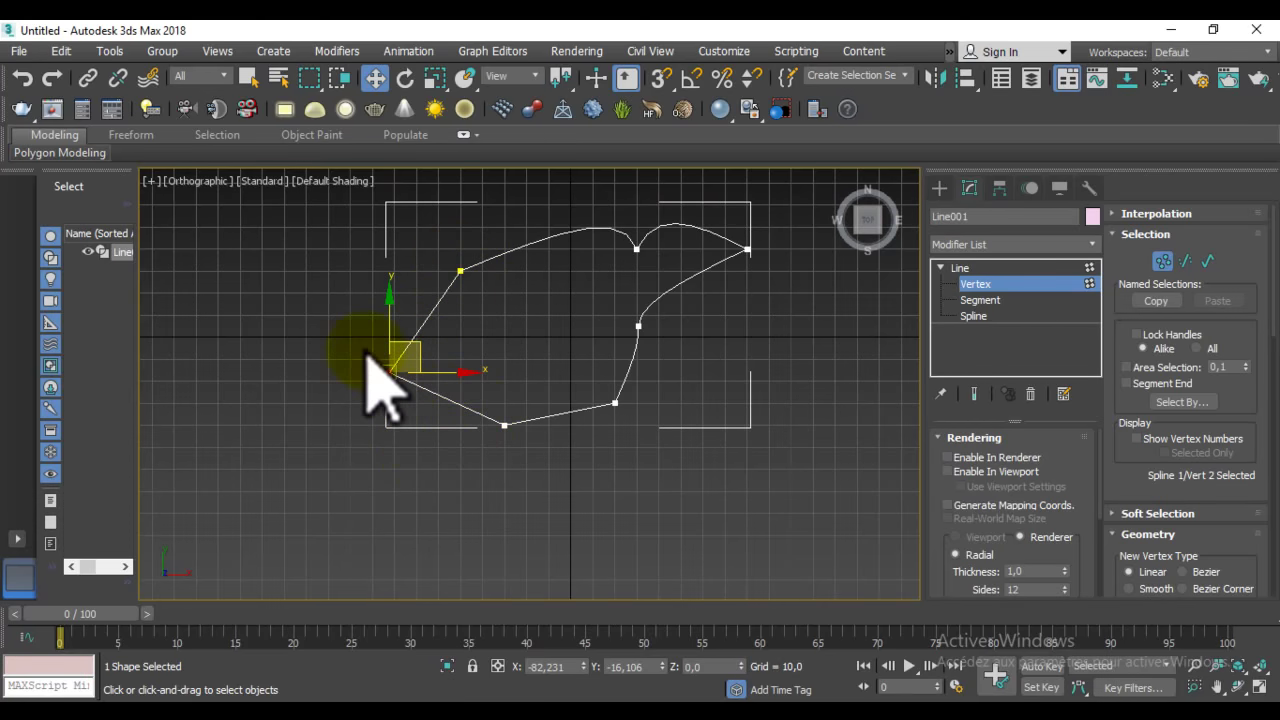
scroll(566, 420, "up", 2)
left_click_drag(584, 299, 653, 258)
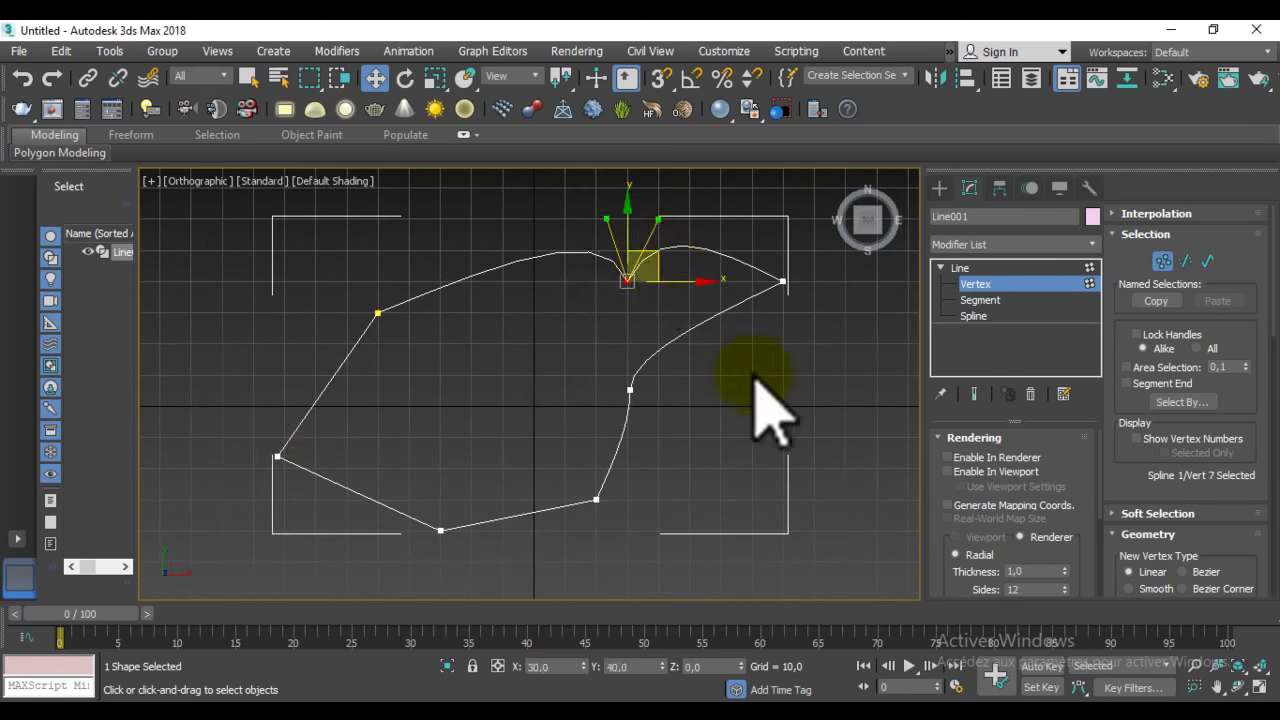
left_click_drag(690, 412, 732, 441)
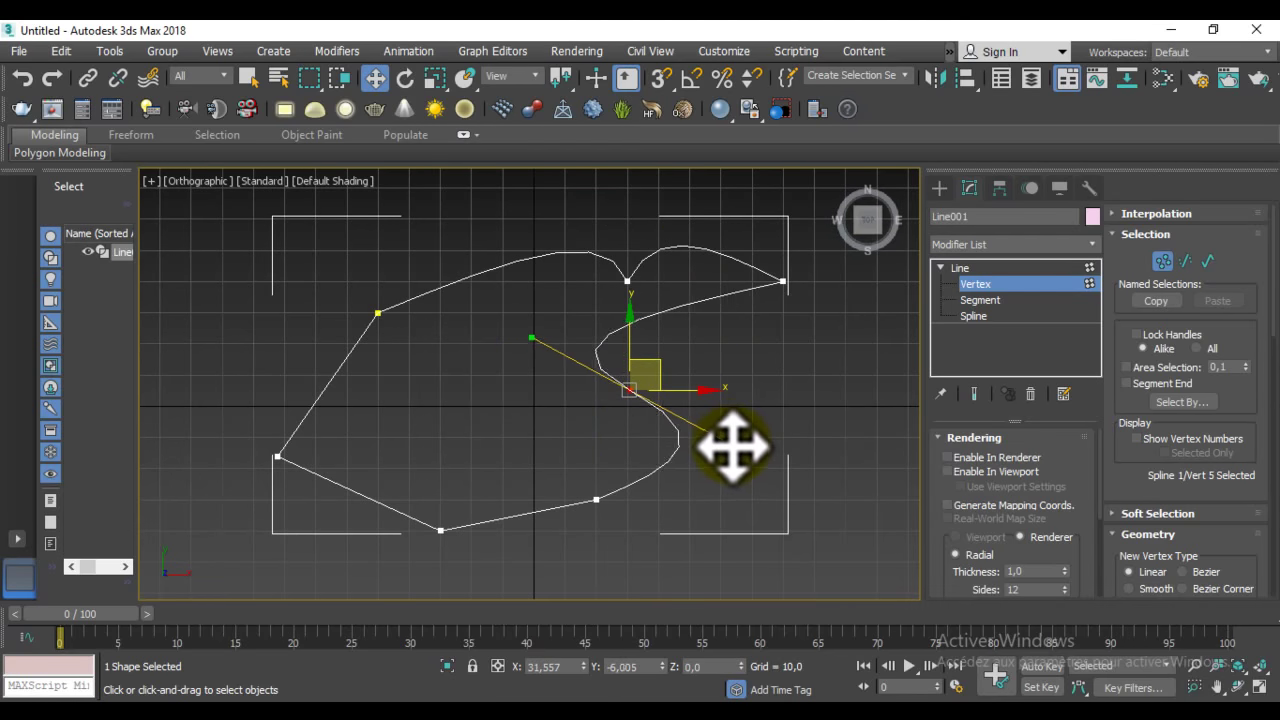
left_click(441, 530)
Step: Set the bottom vertex to Smooth from the quad menu
right_click(466, 357)
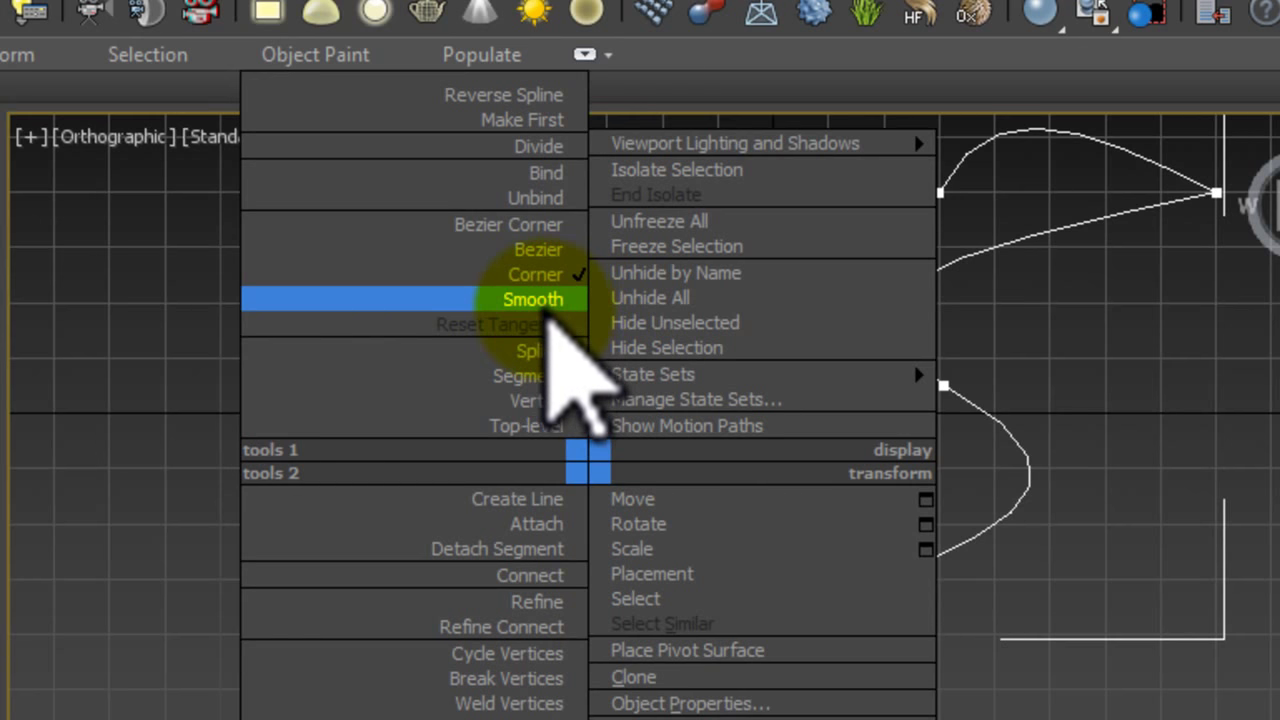
left_click(540, 300)
middle_click_drag(684, 525, 480, 470)
scroll(480, 490, "up", 2)
middle_click_drag(686, 443, 980, 430)
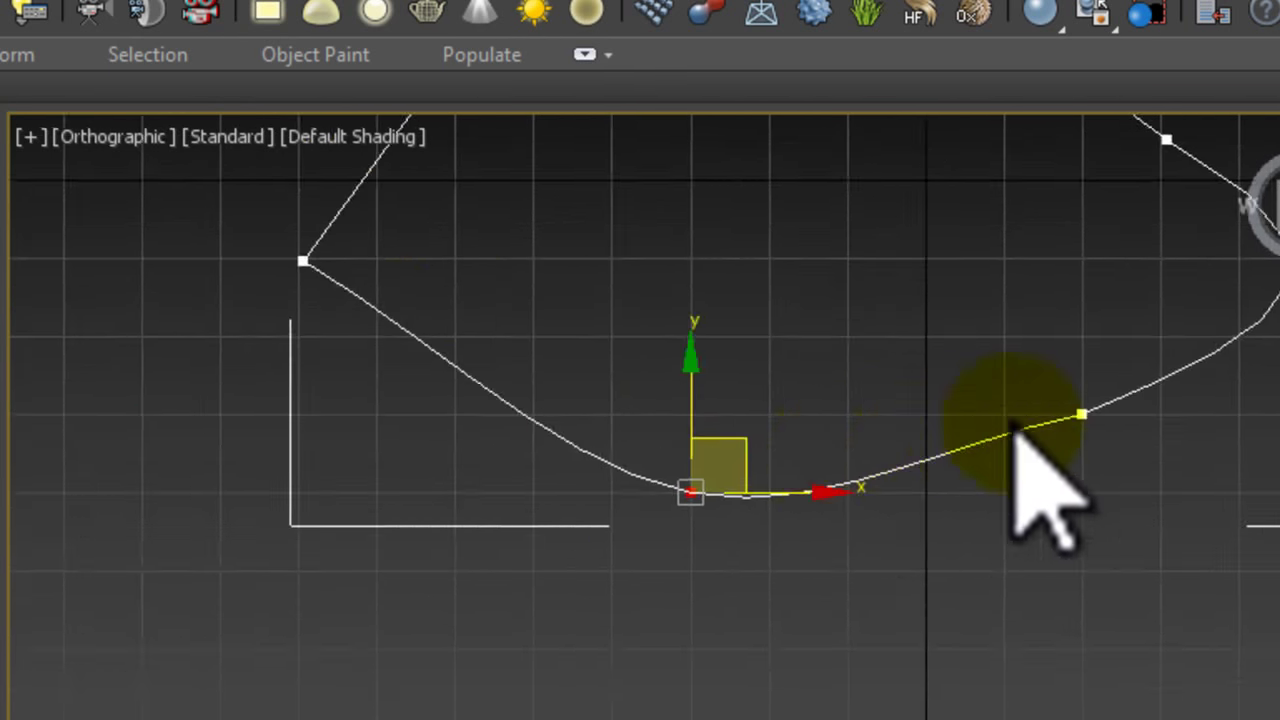
middle_click_drag(1128, 528, 1050, 590)
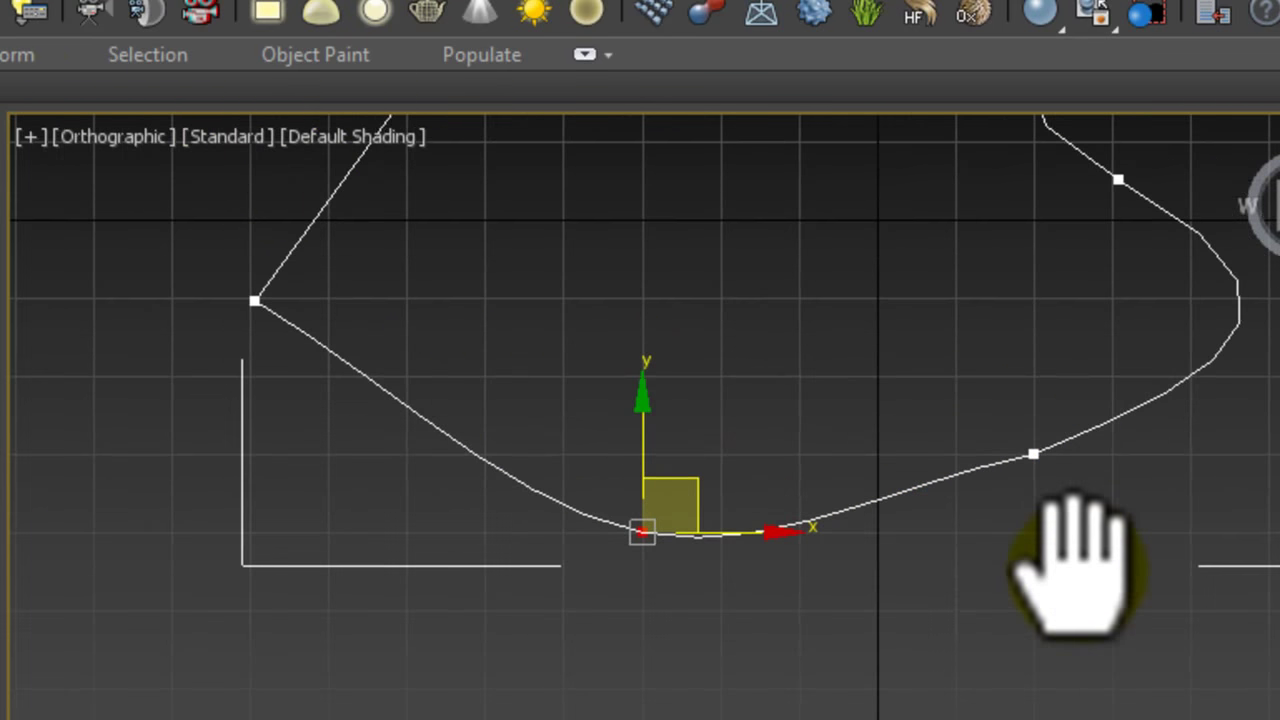
Step: Change the bottom vertex back to a Corner vertex
right_click(545, 335)
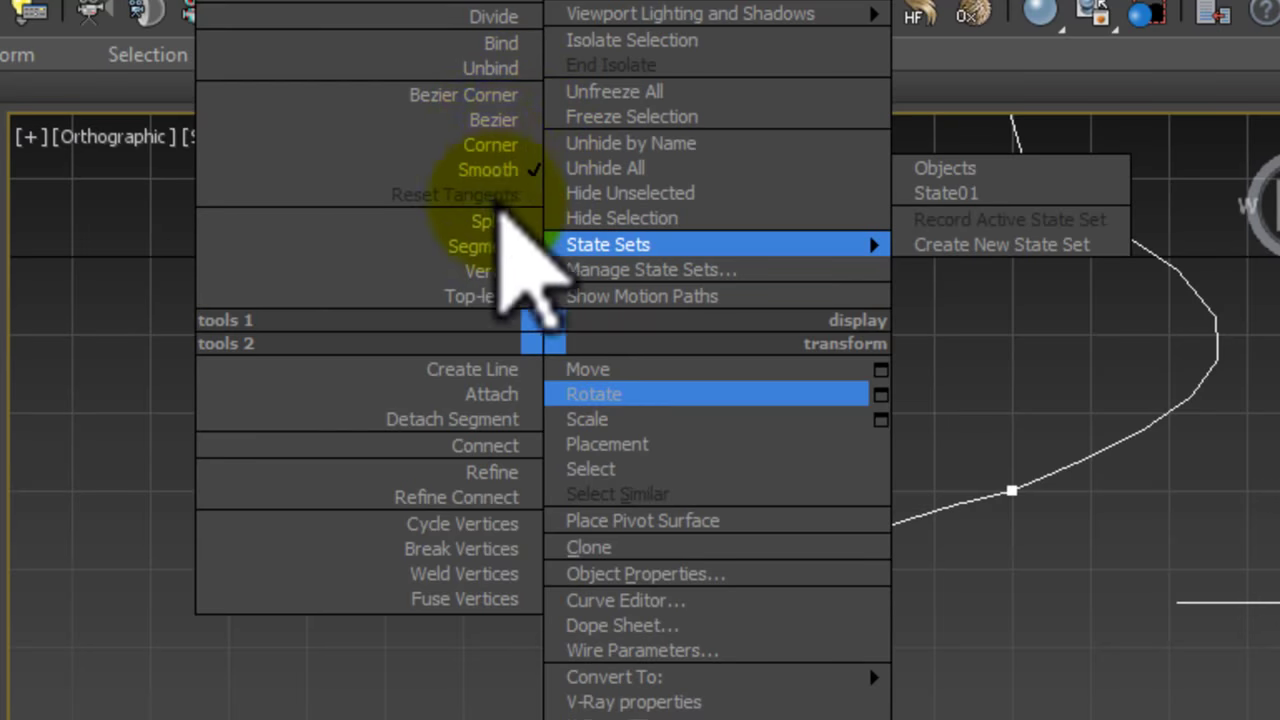
left_click(493, 143)
right_click(657, 362)
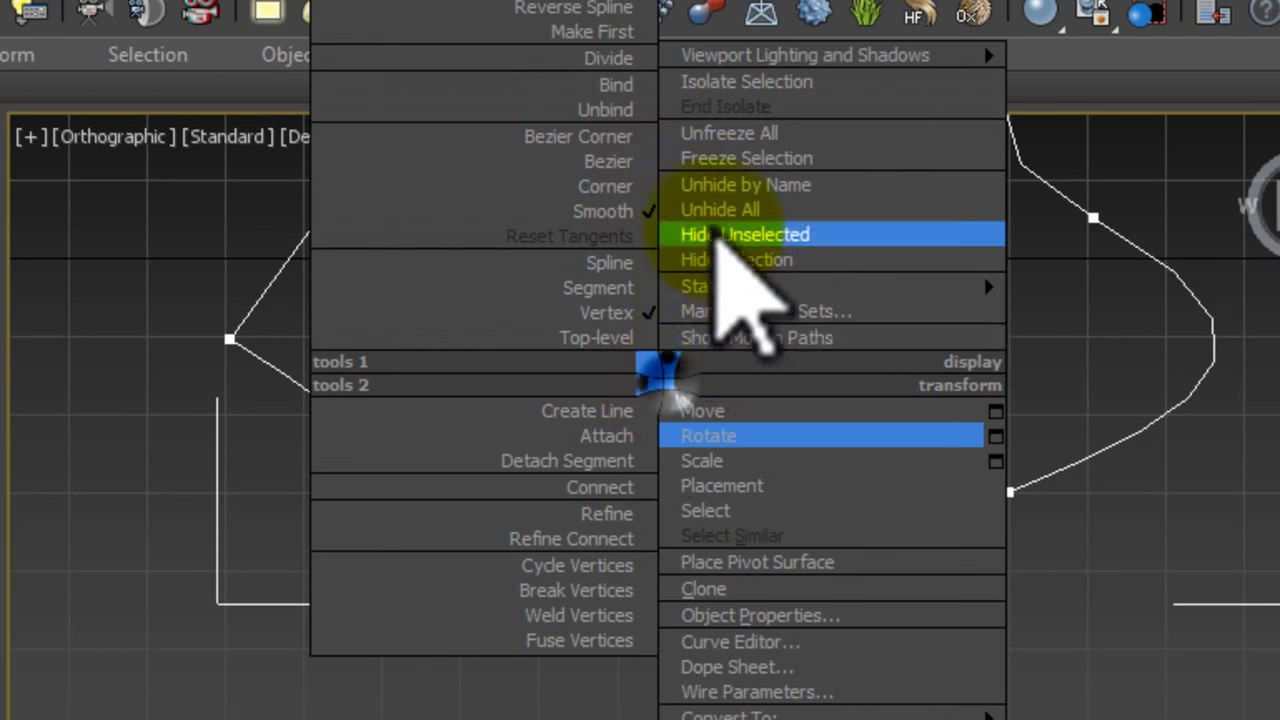
left_click(585, 195)
mouse_move(490, 208)
middle_mouse_down()
mouse_move(520, 380)
mouse_move(450, 338)
middle_mouse_up()
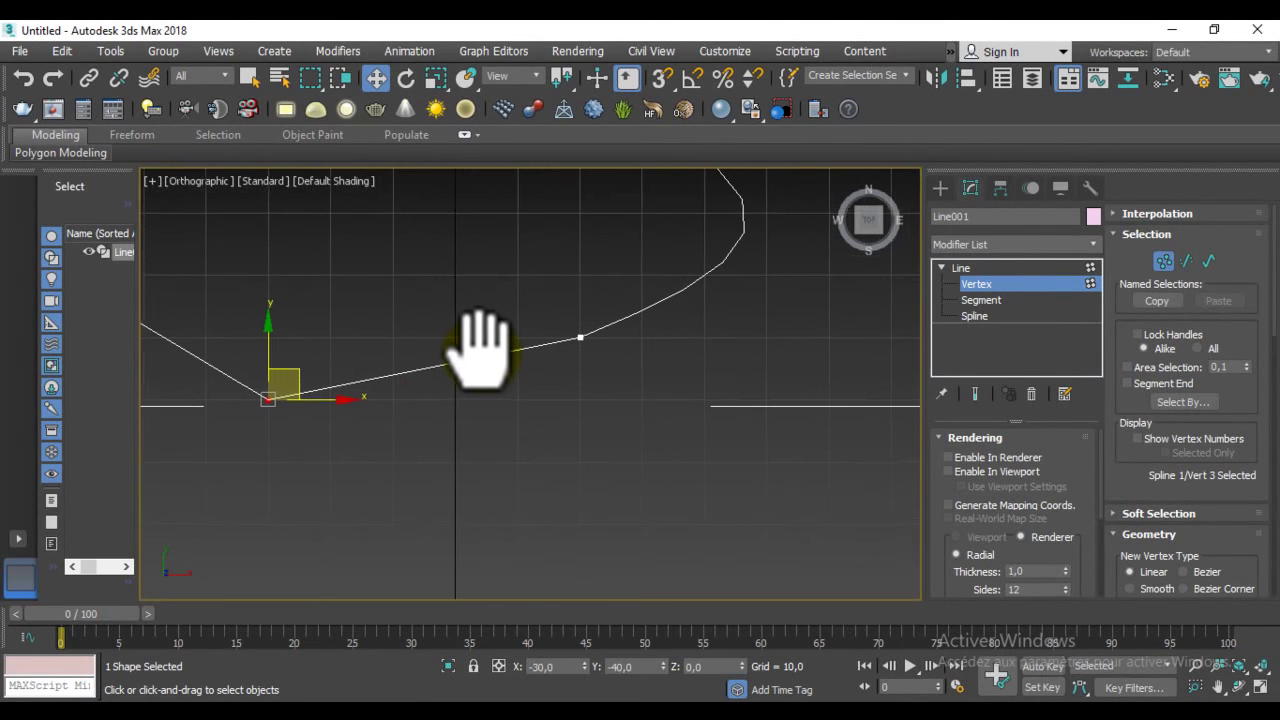
Step: Make the bottom vertex Smooth again and nudge it to the left
right_click(845, 308)
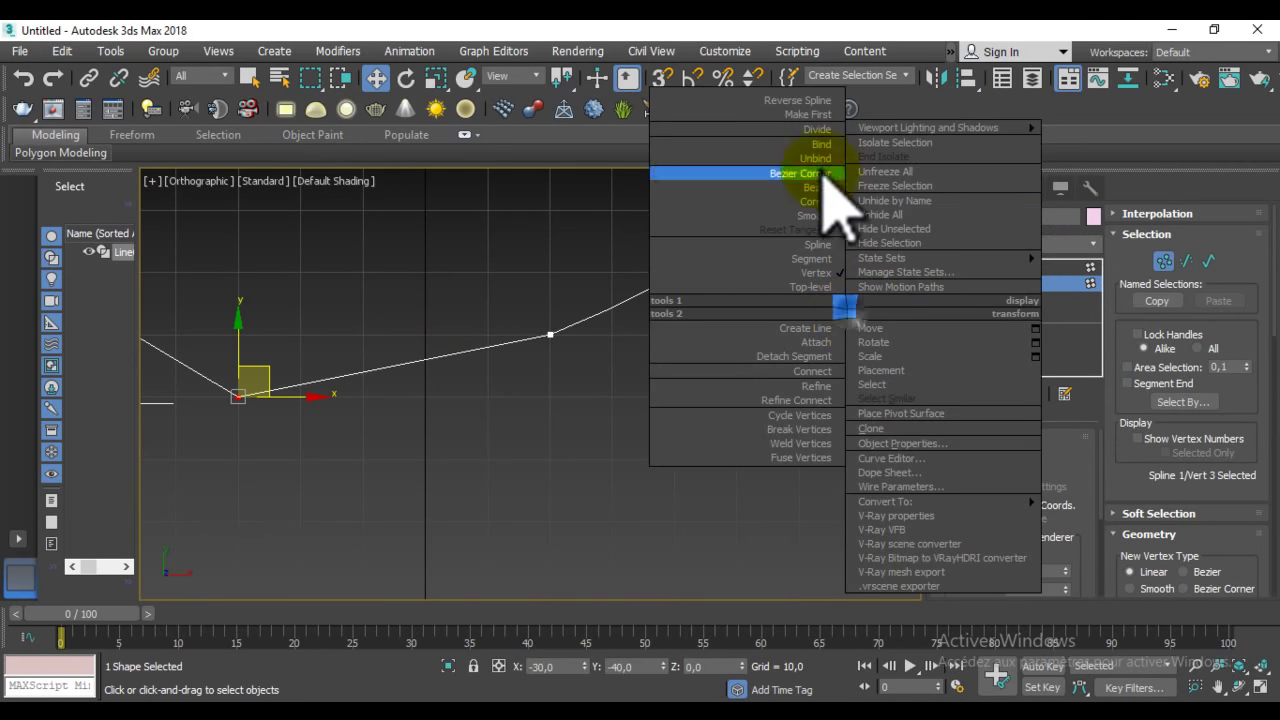
left_click(826, 212)
middle_click_drag(270, 410, 668, 410)
middle_click_drag(660, 462, 635, 438)
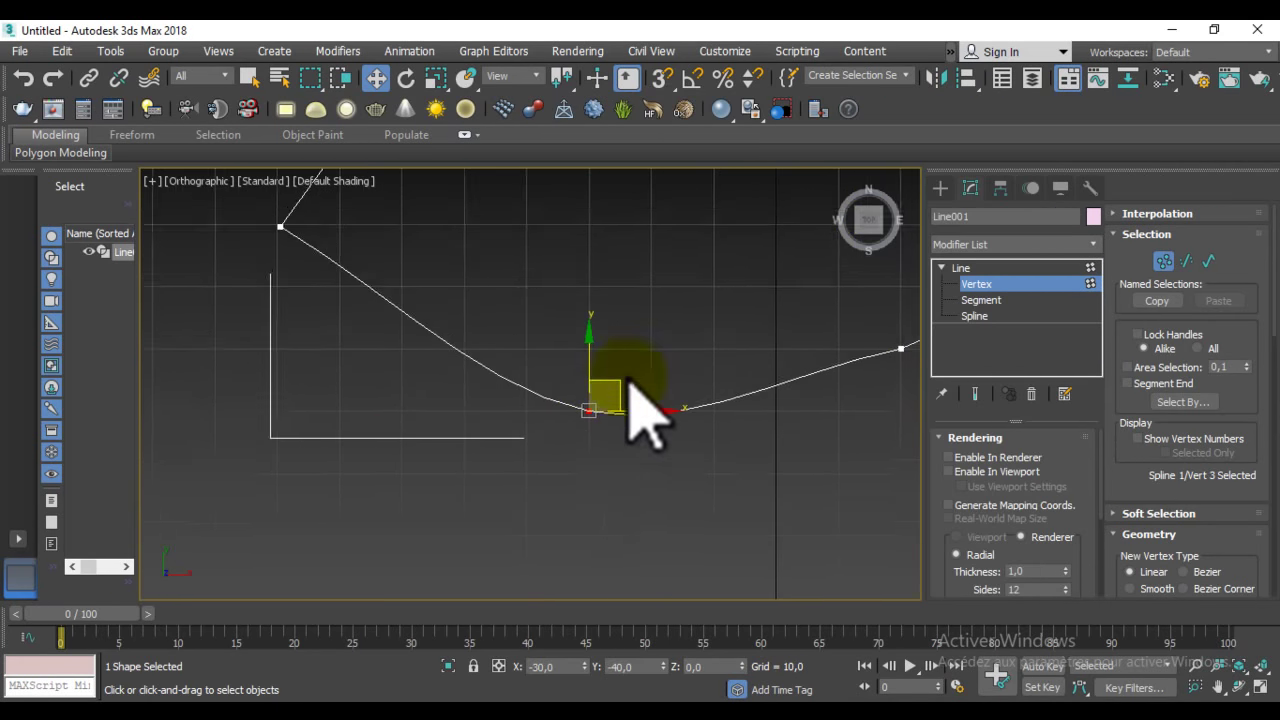
left_click_drag(622, 392, 517, 354)
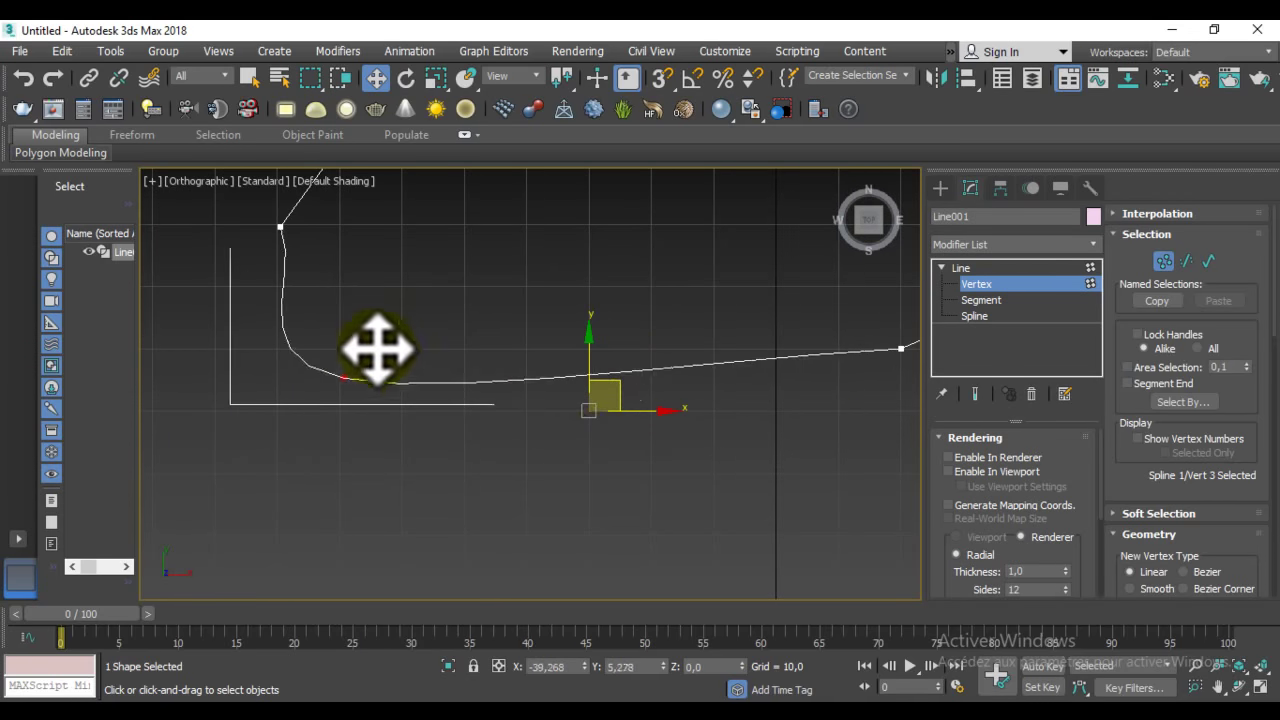
mouse_move(517, 354)
middle_mouse_down()
mouse_move(595, 405)
mouse_move(587, 428)
middle_mouse_up()
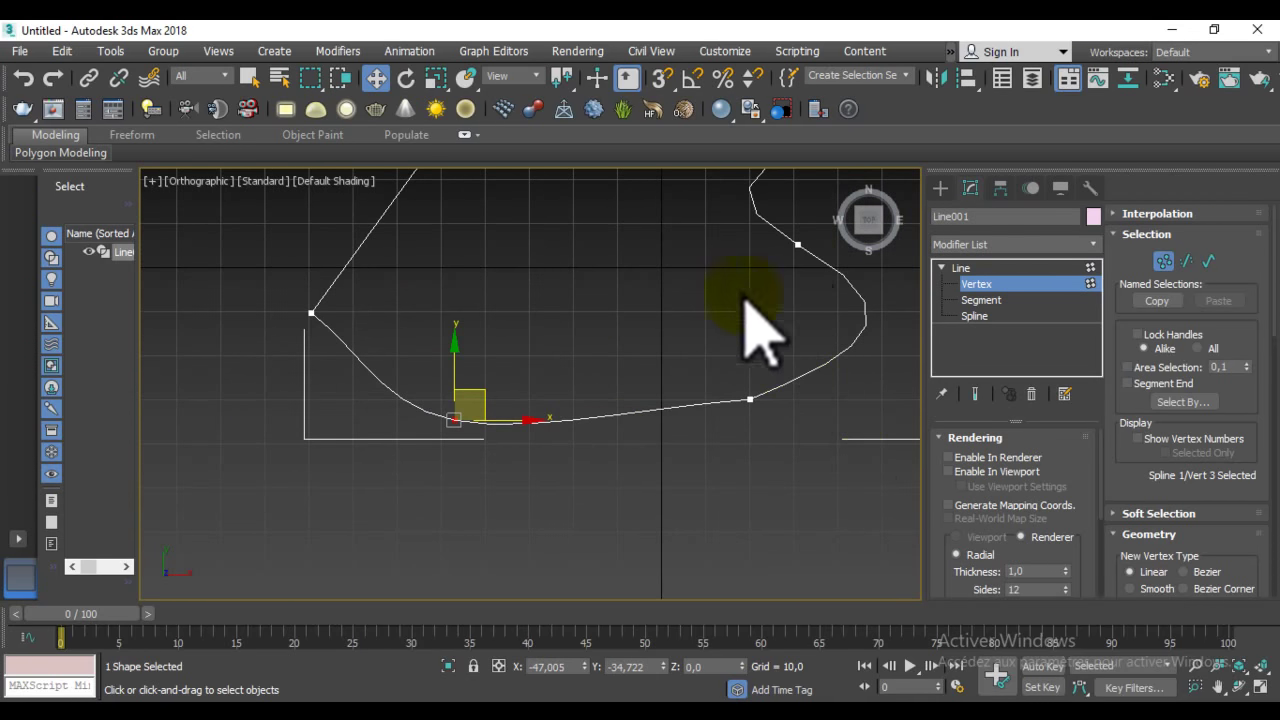
Step: Drag the bottom vertex upward so the lower edge bows into a broad arch
left_click(797, 244)
middle_click_drag(797, 244, 786, 357)
scroll(600, 509, "down", 2)
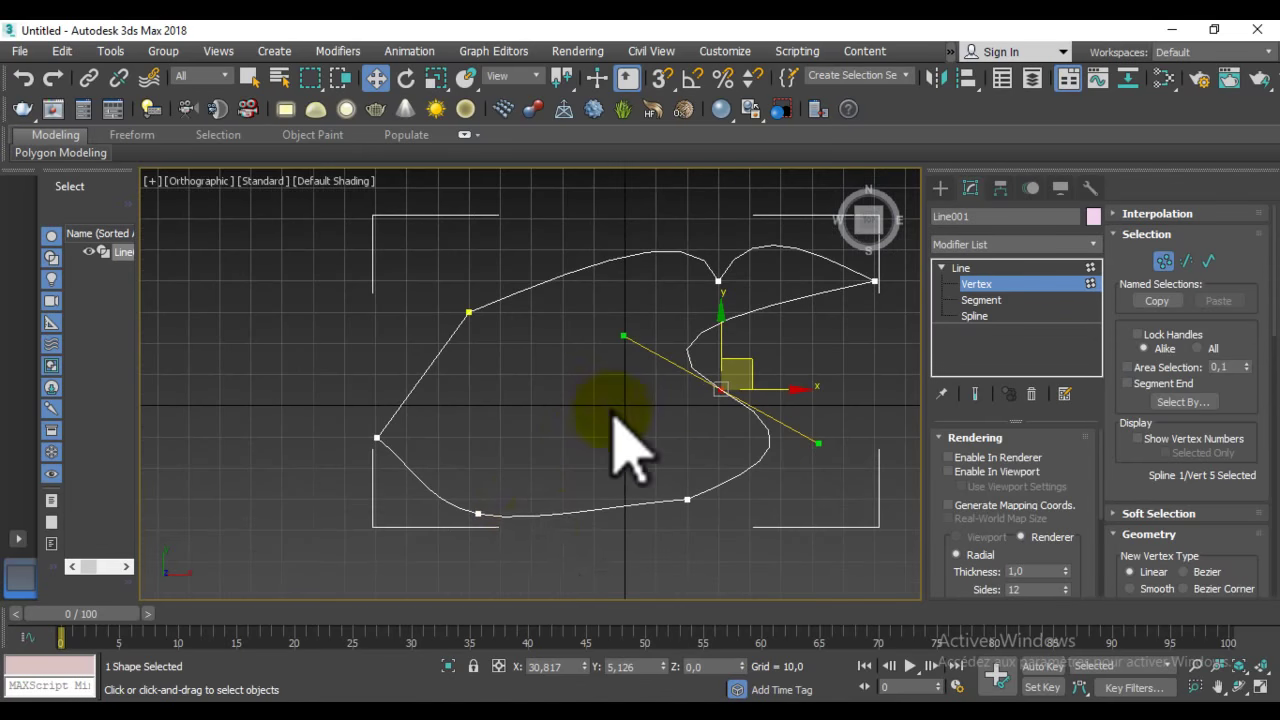
left_click(478, 513)
scroll(486, 514, "up", 2)
middle_click_drag(486, 514, 495, 427)
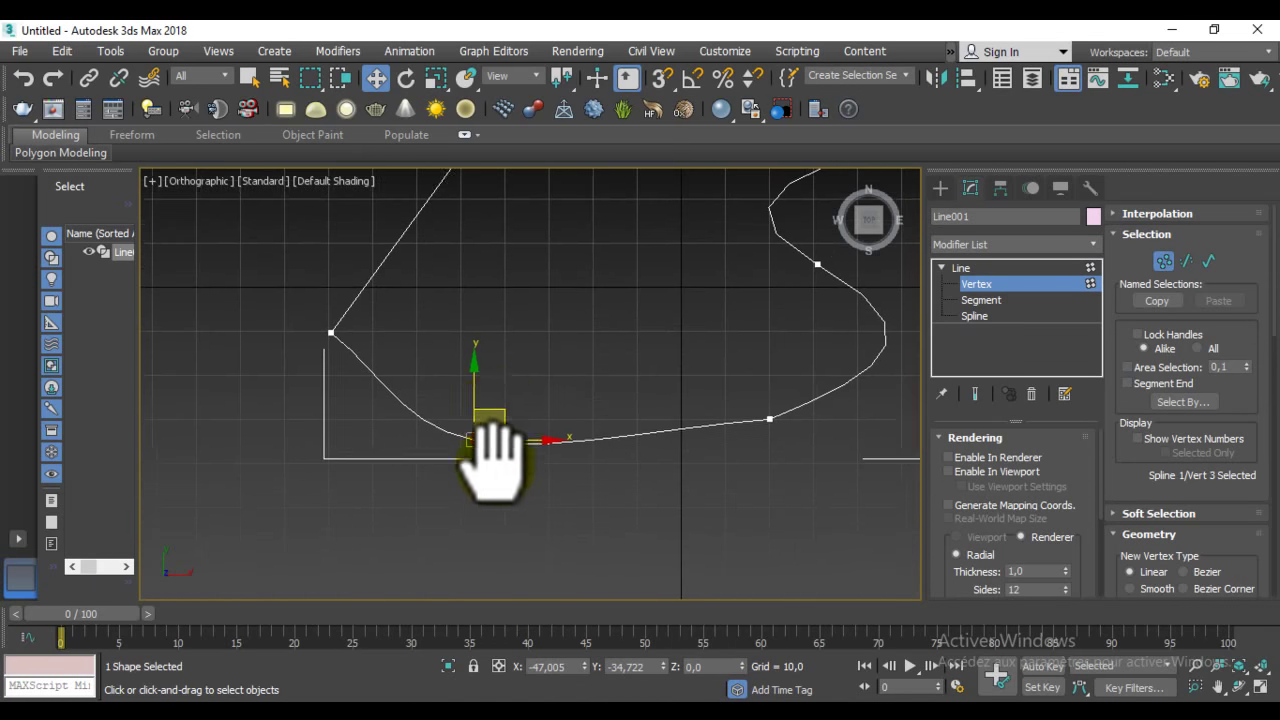
mouse_move(499, 415)
left_mouse_down()
mouse_move(285, 396)
mouse_move(277, 349)
mouse_move(374, 380)
mouse_move(567, 255)
mouse_move(577, 263)
mouse_move(660, 211)
mouse_move(707, 204)
left_mouse_up()
scroll(567, 255, "up", 2)
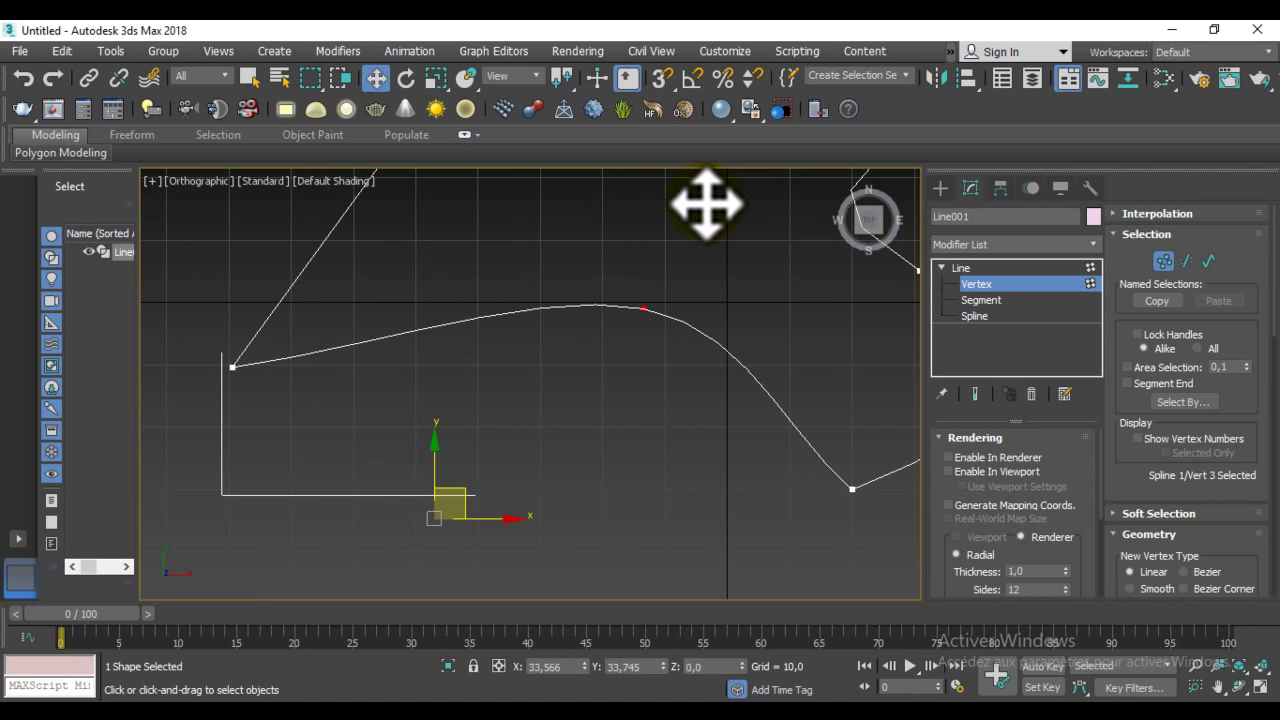